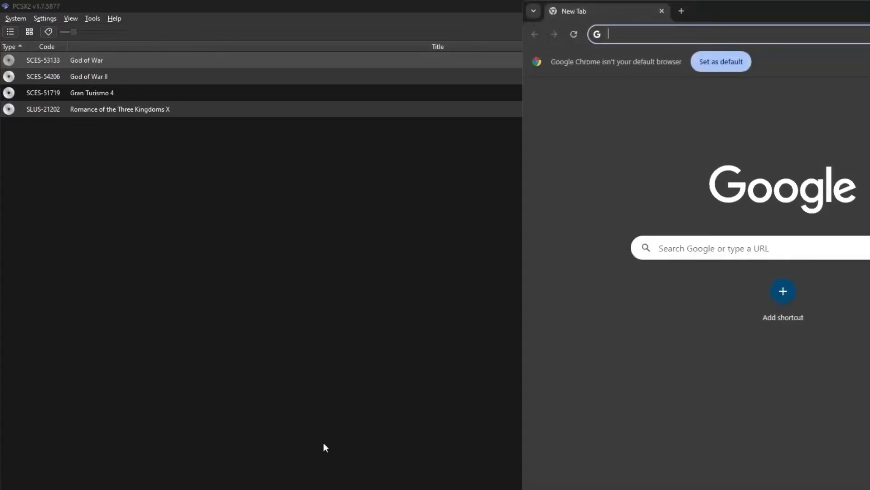
- Switch to Chrome, search for "pcsx2 github", and open the PCSX2/pcsx2 repository on GitHub
{"action": "left_click", "coordinate": [419, 38]}
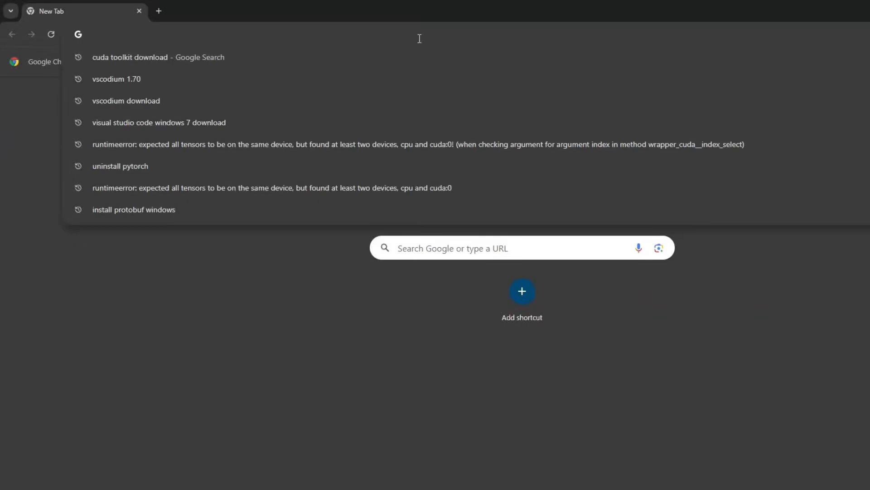
{"action": "type", "text": "pcsx2"}
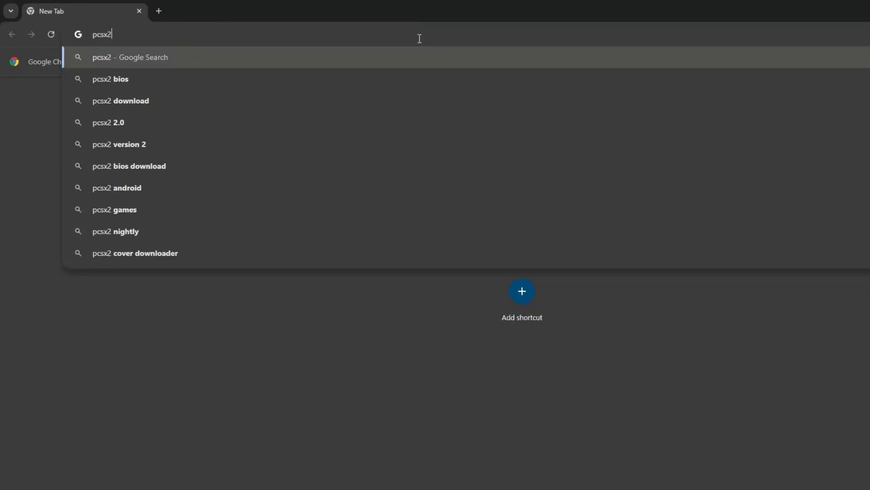
{"action": "type", "text": " gith"}
{"action": "key", "text": "Return"}
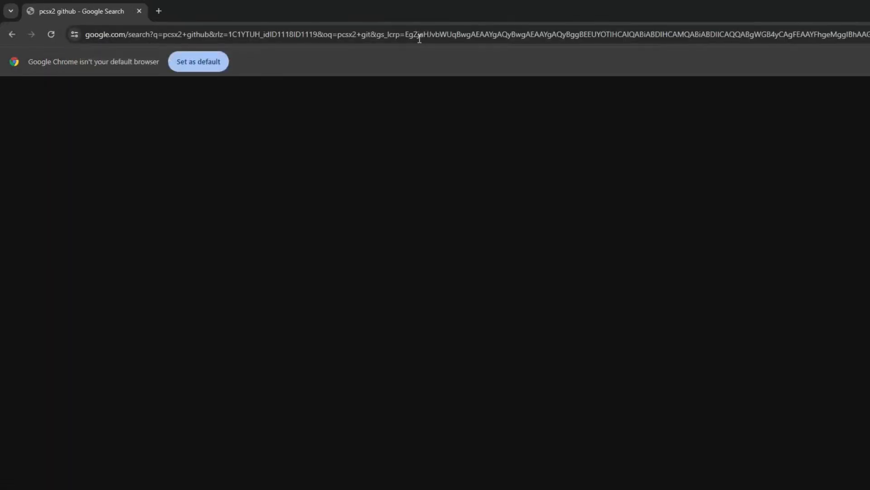
{"action": "left_click", "coordinate": [332, 193]}
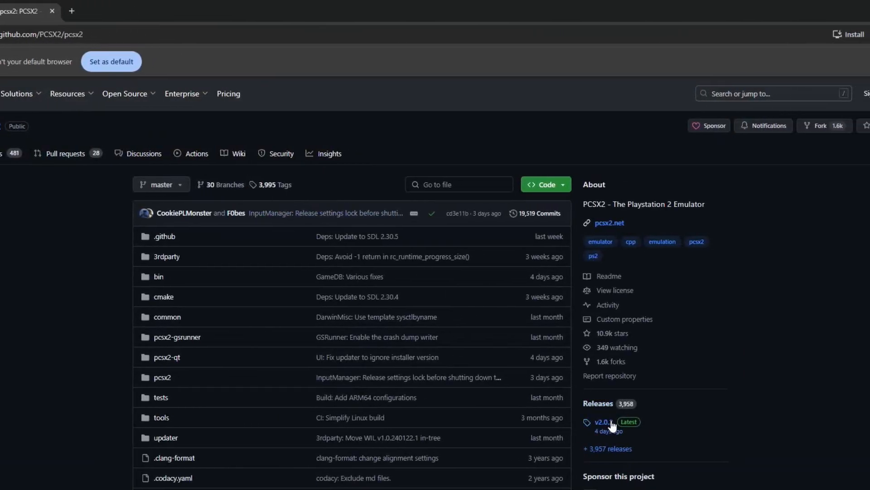
- Open the latest release, v2.0.2, and download the asset pcsx2-v2.0.2-windows-x64-Qt.7z
{"action": "scroll", "coordinate": [612, 424], "scroll_direction": "down", "scroll_amount": 2}
{"action": "left_click", "coordinate": [610, 308]}
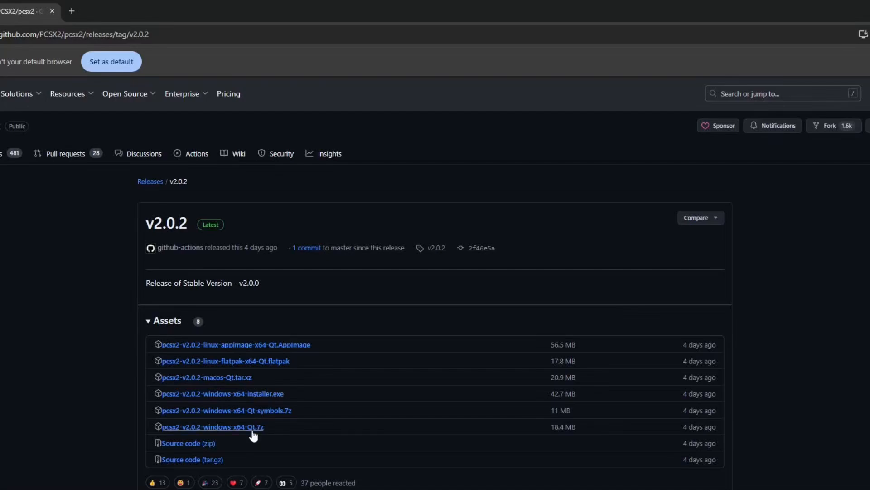
{"action": "left_click", "coordinate": [252, 393]}
{"action": "left_click", "coordinate": [257, 428]}
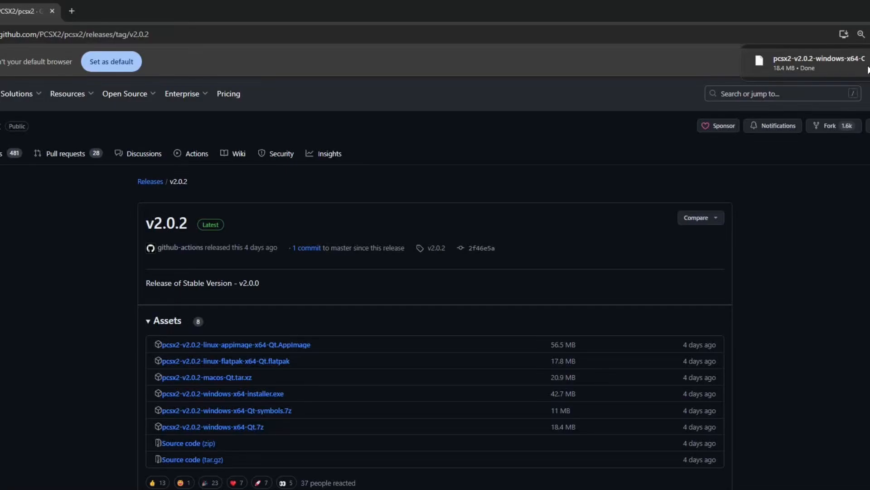
- Show the downloaded archive in File Explorer and extract it with 7-Zip into a folder of the same name
{"action": "left_click", "coordinate": [868, 68]}
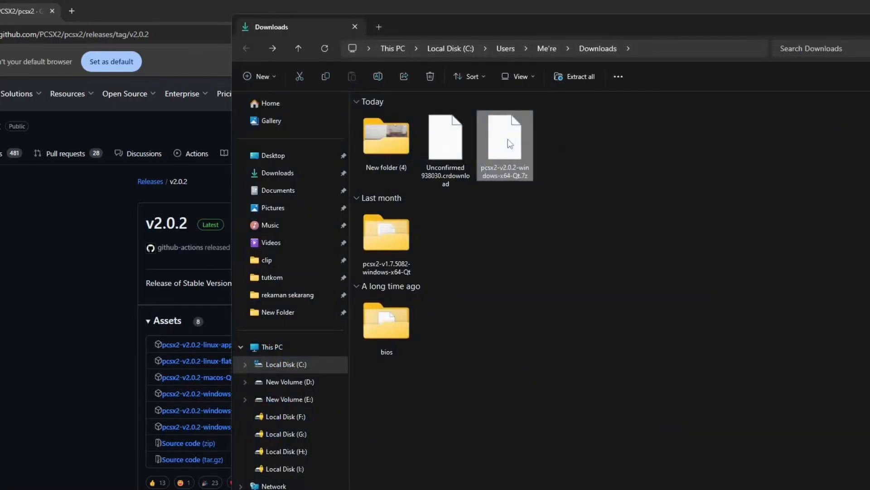
{"action": "right_click", "coordinate": [507, 140]}
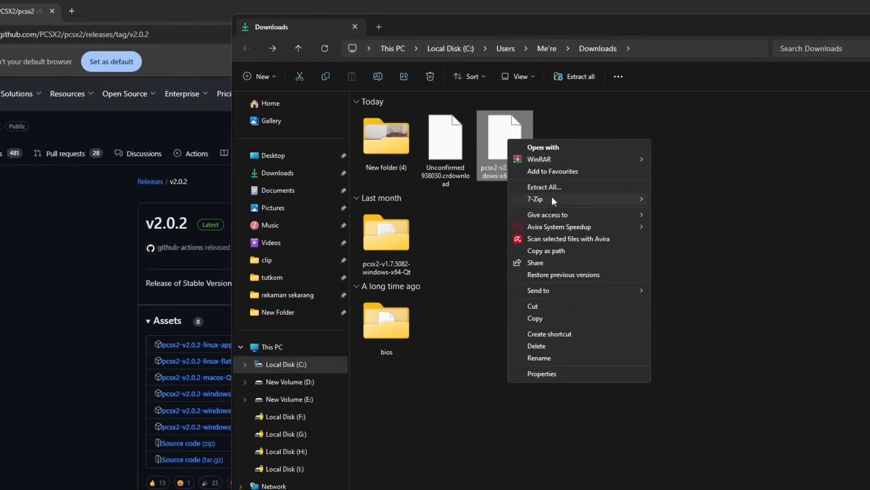
{"action": "mouse_move", "coordinate": [552, 197]}
{"action": "left_click", "coordinate": [689, 245]}
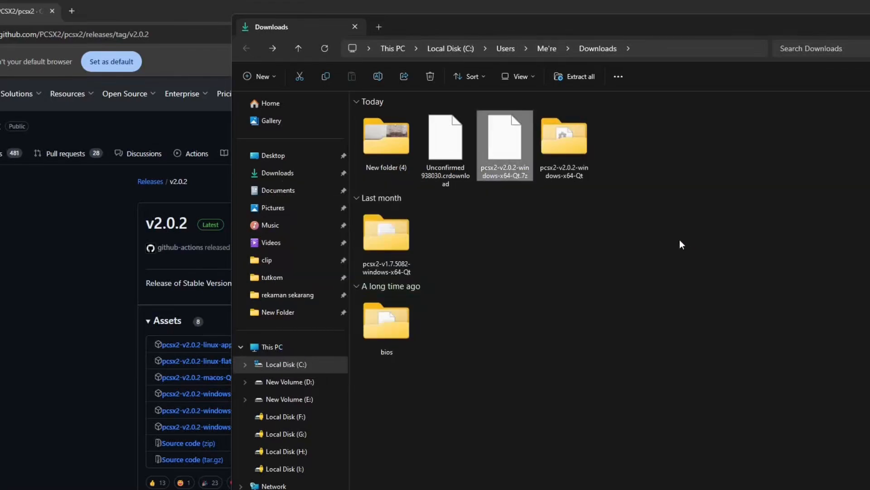
- Start pcsx2-qt from the extracted pcsx2-v2.0.2-windows-x64-Qt folder and maximize the PCSX2 window
{"action": "double_click", "coordinate": [576, 141]}
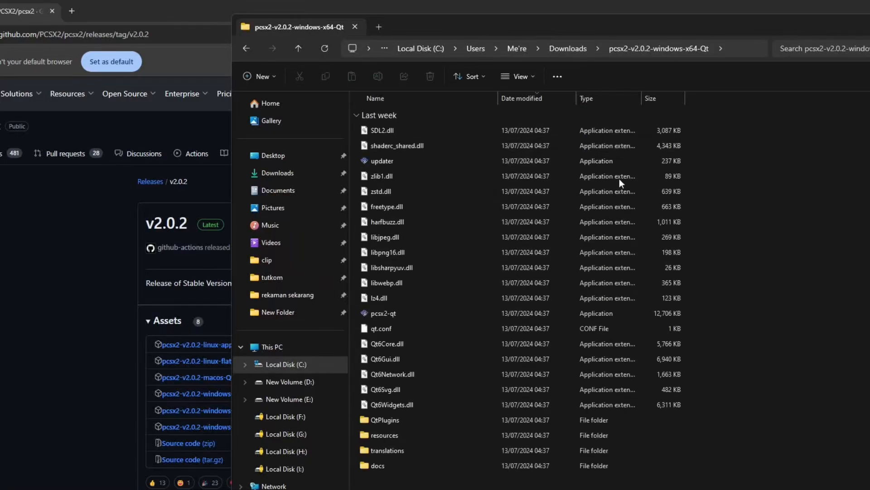
{"action": "double_click", "coordinate": [431, 314]}
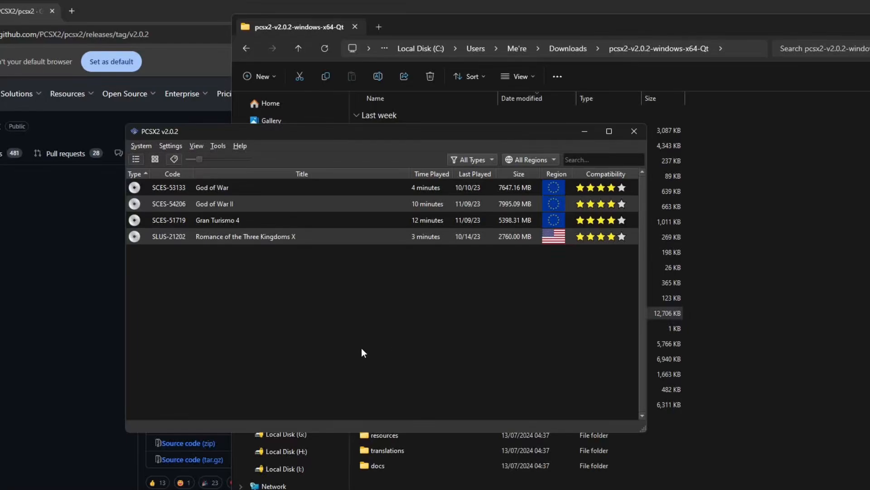
{"action": "key", "text": "super+Up"}
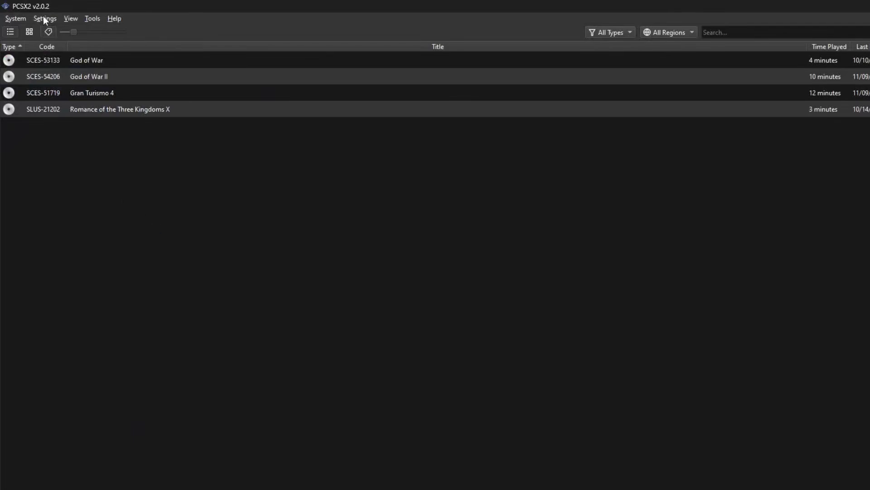
- Check the BIOS settings for the search directory and available BIOS images, and close the settings
{"action": "left_click", "coordinate": [44, 19]}
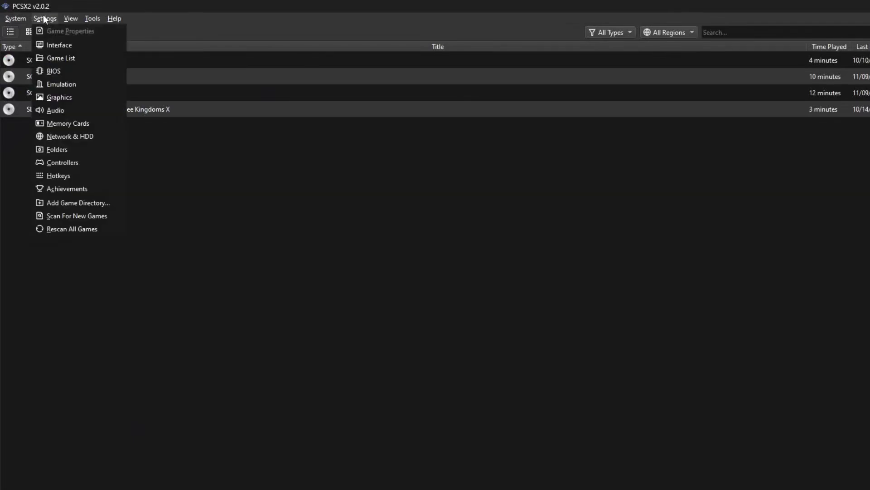
{"action": "left_click", "coordinate": [61, 76]}
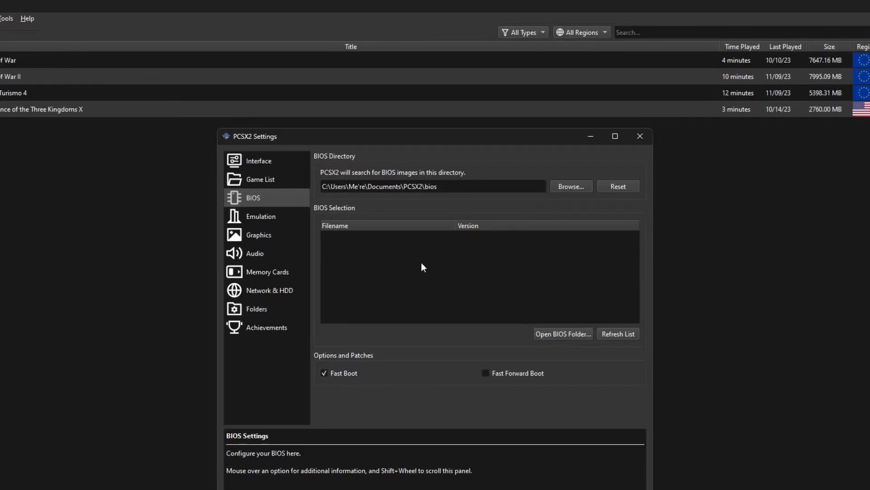
{"action": "key", "text": "Escape"}
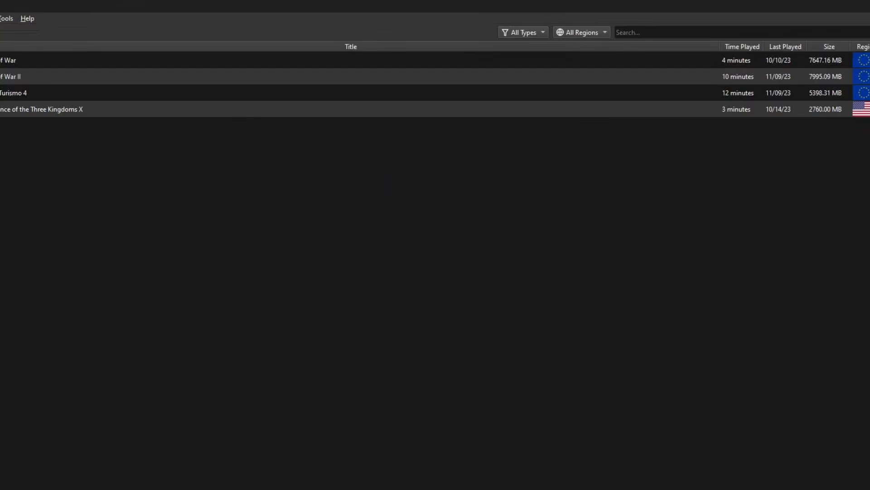
- Try to start God of War, dismiss the dialog, and switch to the Downloads folder in File Explorer
{"action": "double_click", "coordinate": [30, 59]}
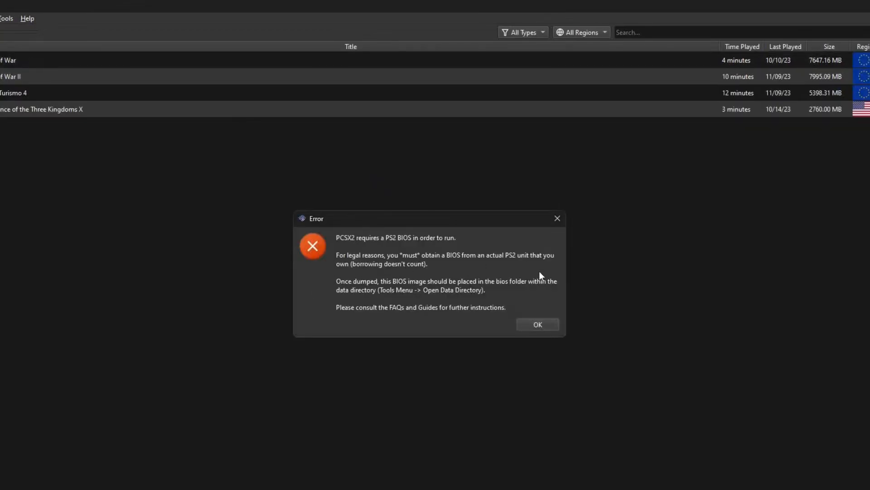
{"action": "left_click", "coordinate": [537, 325]}
{"action": "key", "text": "alt+Tab"}
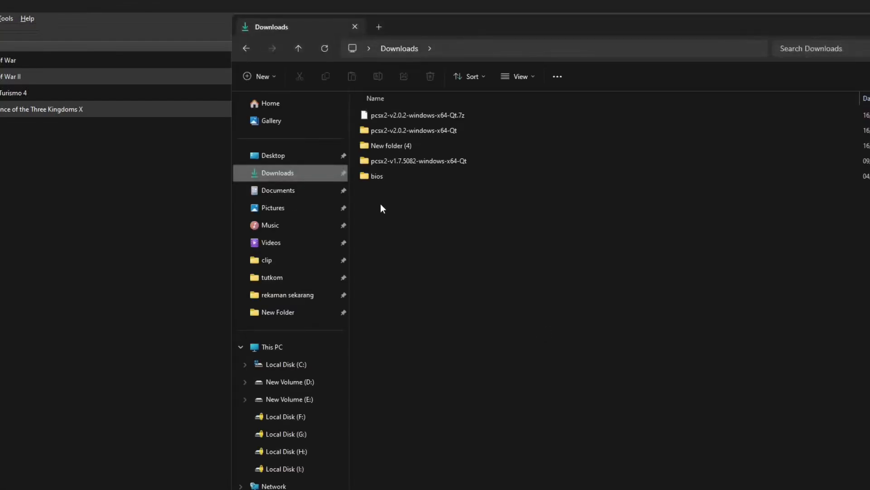
{"action": "double_click", "coordinate": [377, 176]}
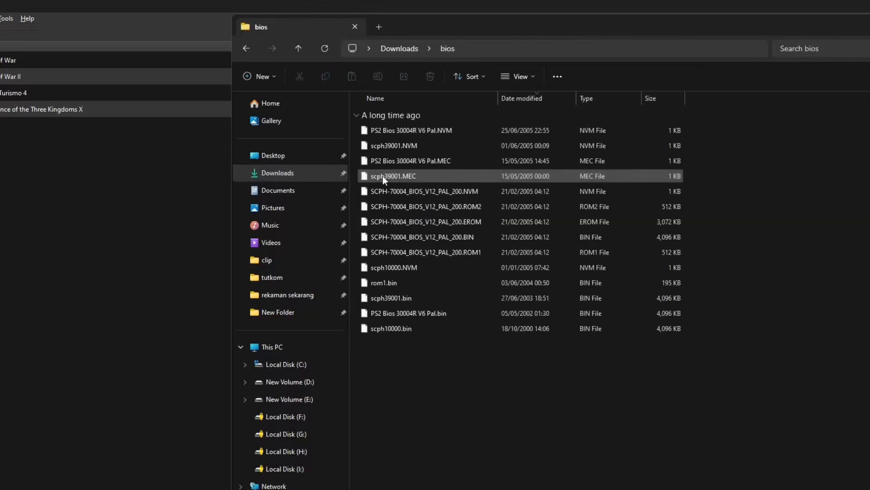
{"action": "key", "text": "ctrl+a"}
{"action": "right_click", "coordinate": [383, 175]}
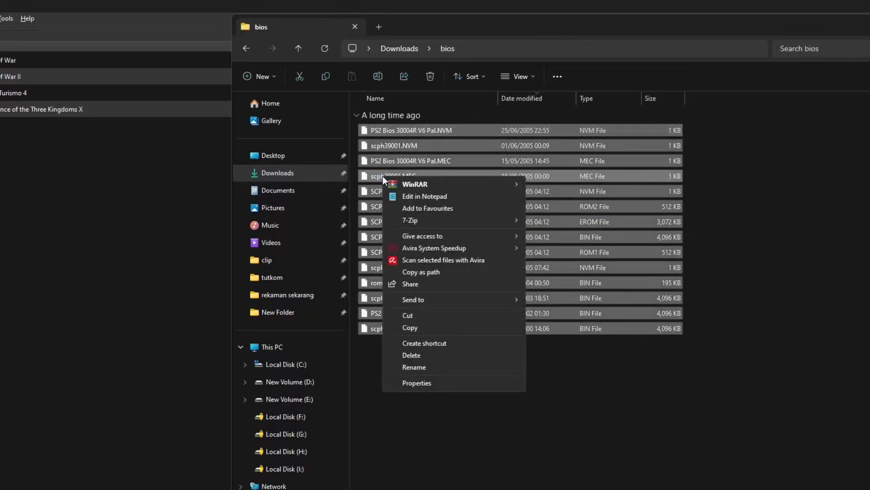
{"action": "left_click", "coordinate": [415, 326]}
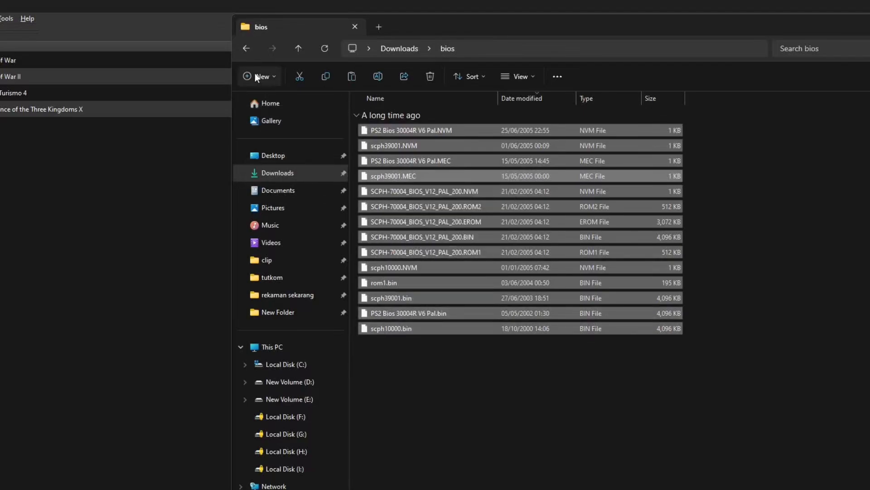
{"action": "left_click", "coordinate": [247, 48]}
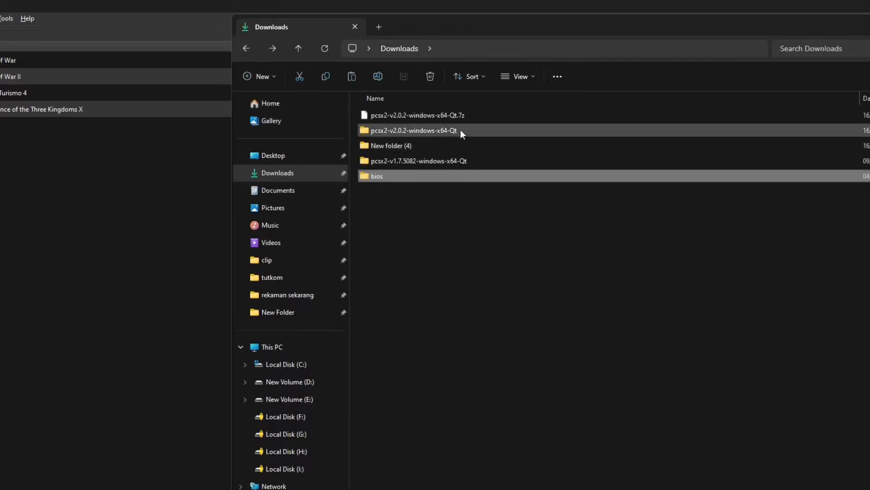
{"action": "double_click", "coordinate": [461, 130]}
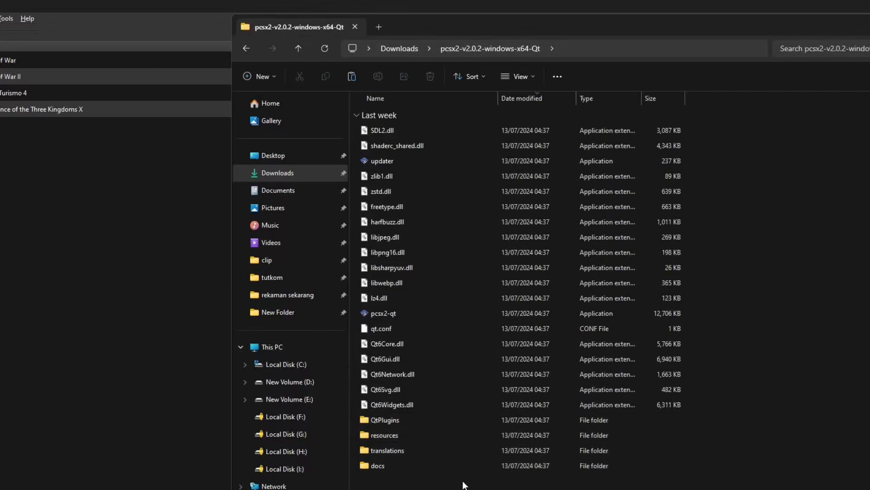
{"action": "left_click", "coordinate": [247, 42]}
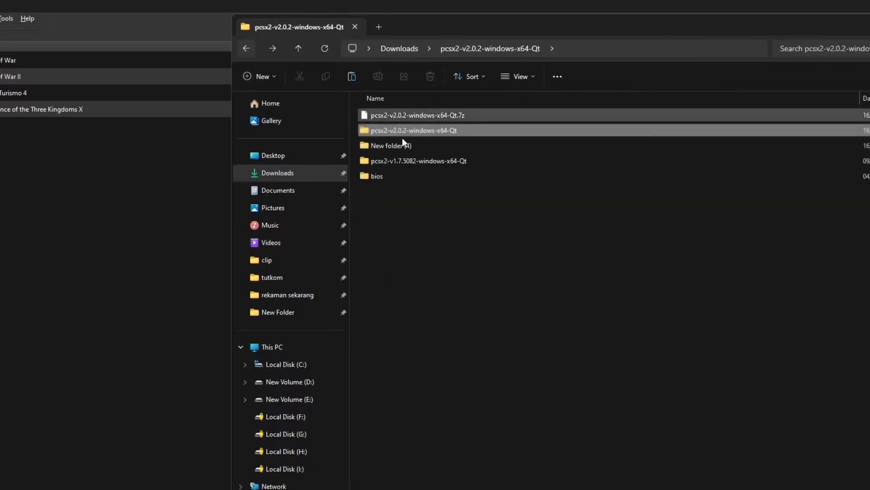
- Copy the whole bios folder from Downloads into the pcsx2-v2.0.2-windows-x64-Qt folder
{"action": "left_click", "coordinate": [424, 174]}
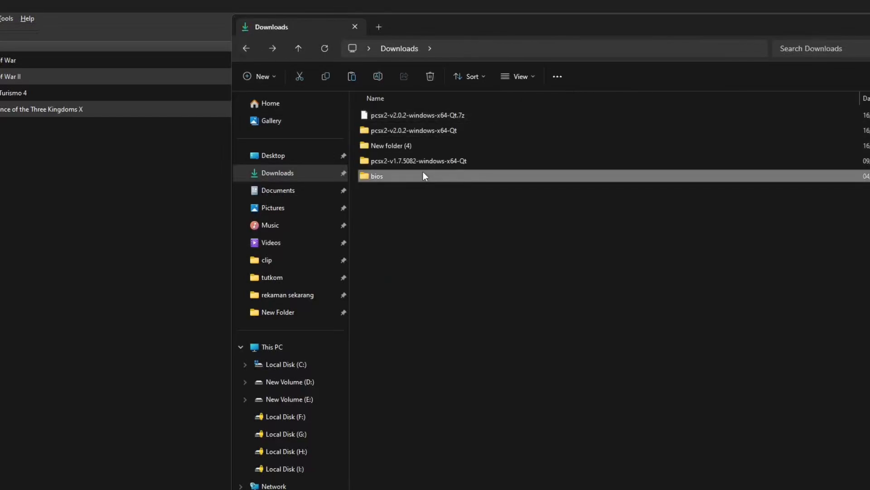
{"action": "right_click", "coordinate": [424, 173]}
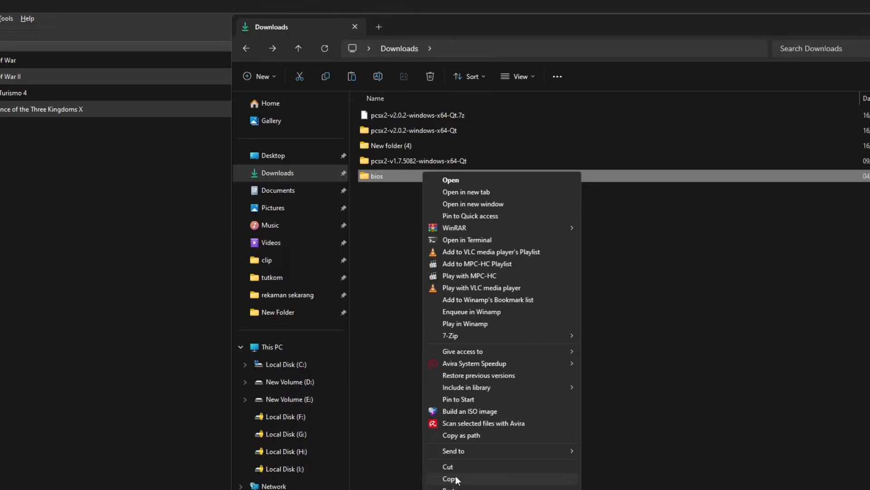
{"action": "left_click", "coordinate": [454, 478]}
{"action": "left_click", "coordinate": [417, 132]}
{"action": "double_click", "coordinate": [418, 133]}
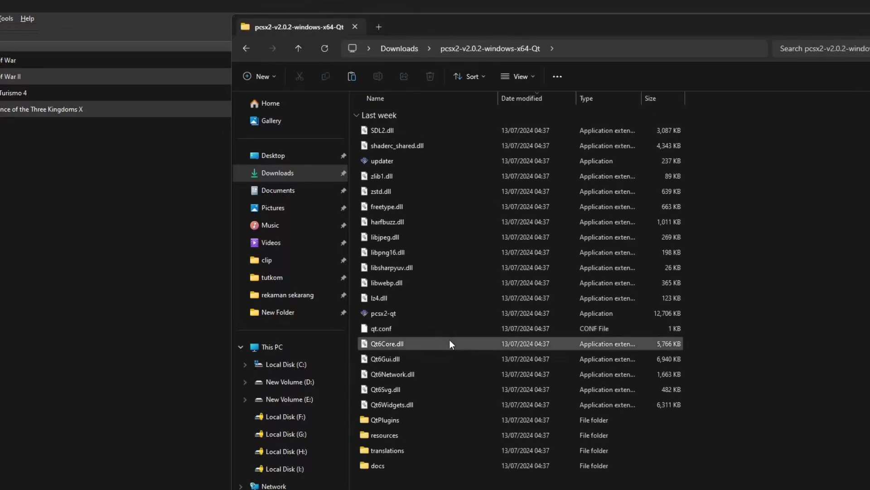
{"action": "right_click", "coordinate": [468, 262]}
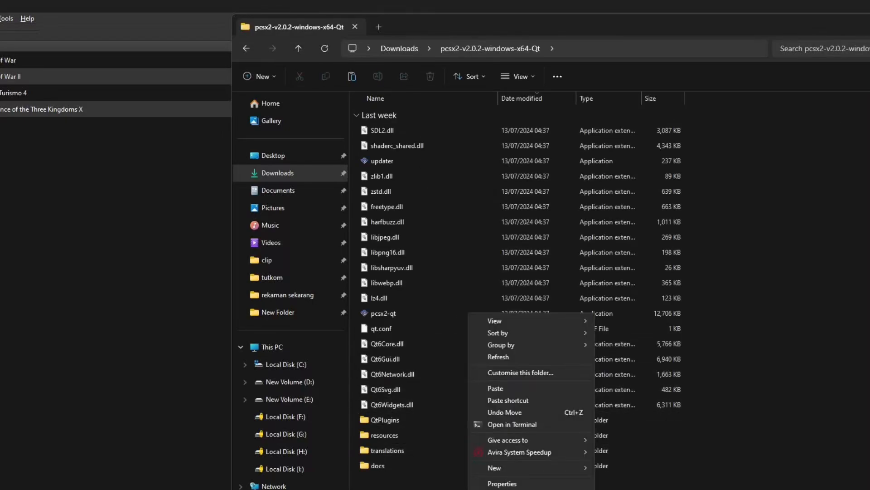
{"action": "left_click", "coordinate": [503, 388]}
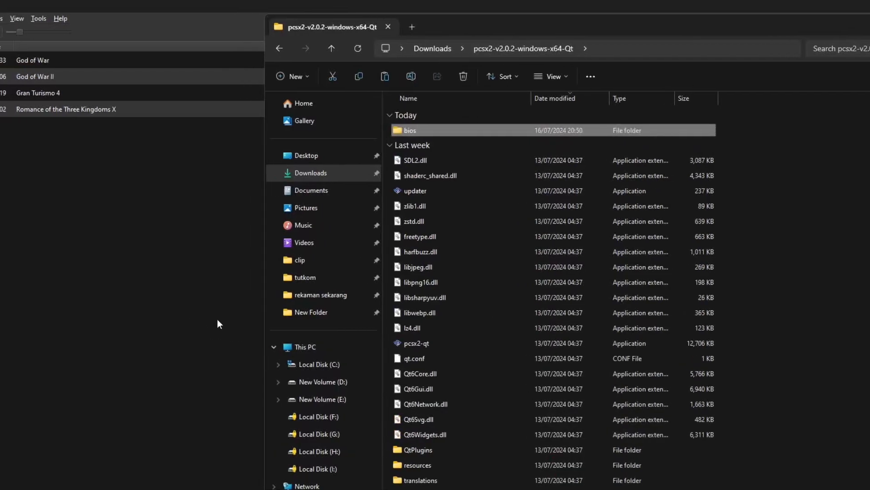
- In PCSX2, set the BIOS directory to the bios folder inside Downloads\pcsx2-v2.0.2-windows-x64-Qt and close the settings
{"action": "left_click", "coordinate": [184, 319]}
{"action": "left_click", "coordinate": [40, 20]}
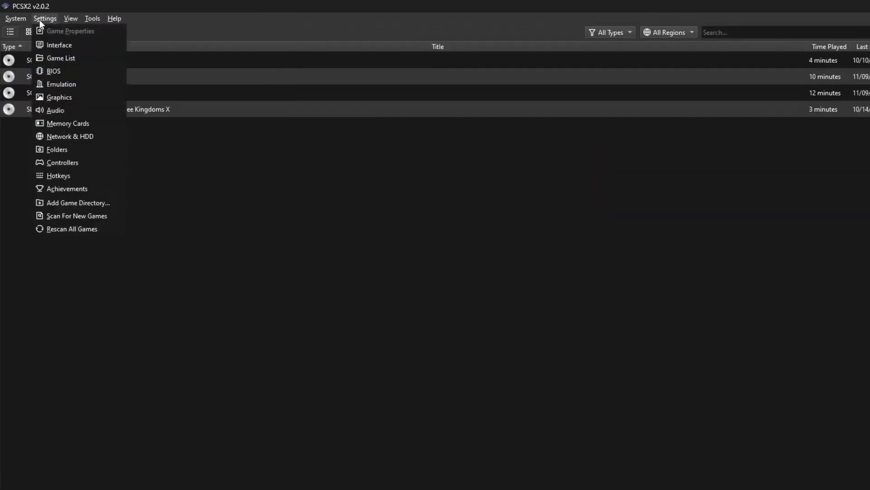
{"action": "left_click", "coordinate": [51, 73]}
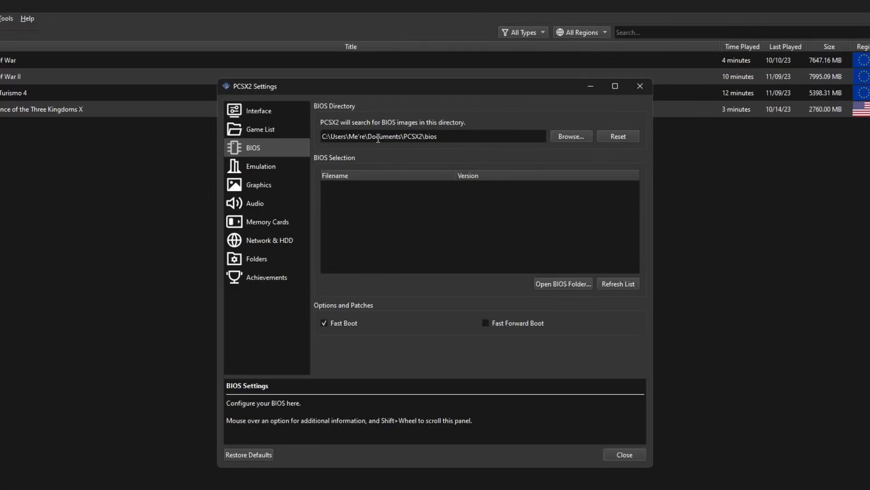
{"action": "left_click", "coordinate": [580, 132]}
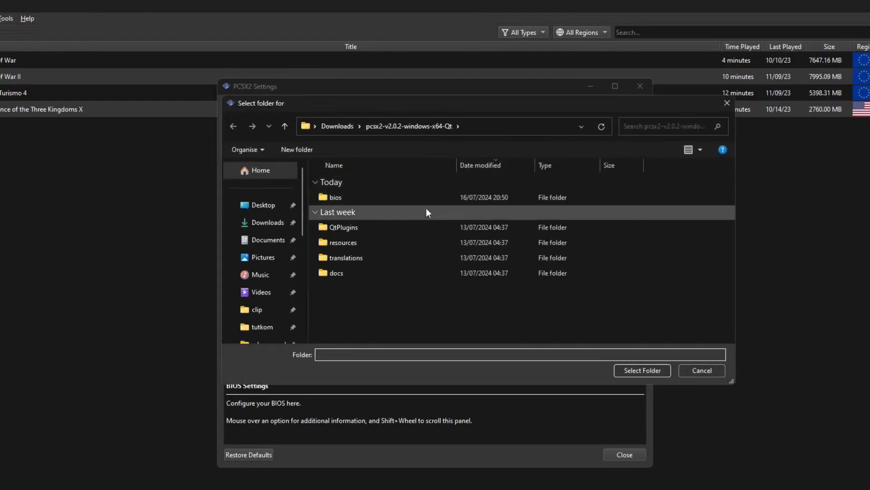
{"action": "left_click", "coordinate": [404, 200]}
{"action": "double_click", "coordinate": [404, 200]}
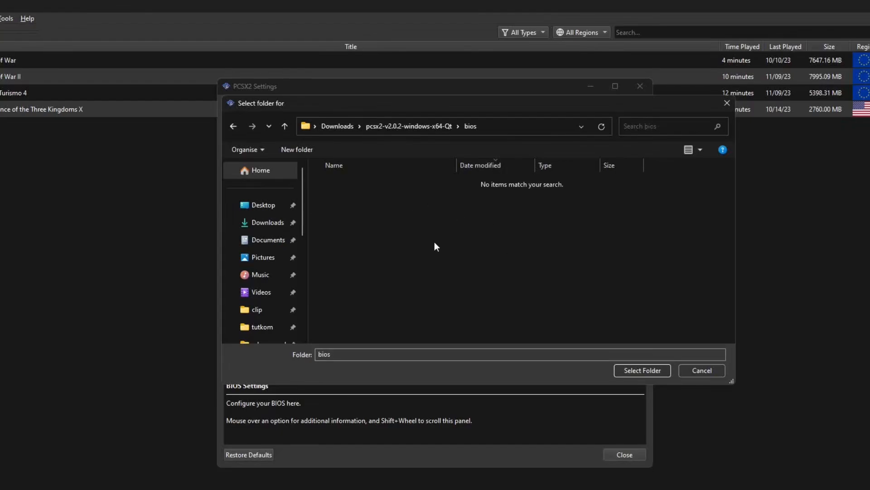
{"action": "left_click", "coordinate": [651, 371]}
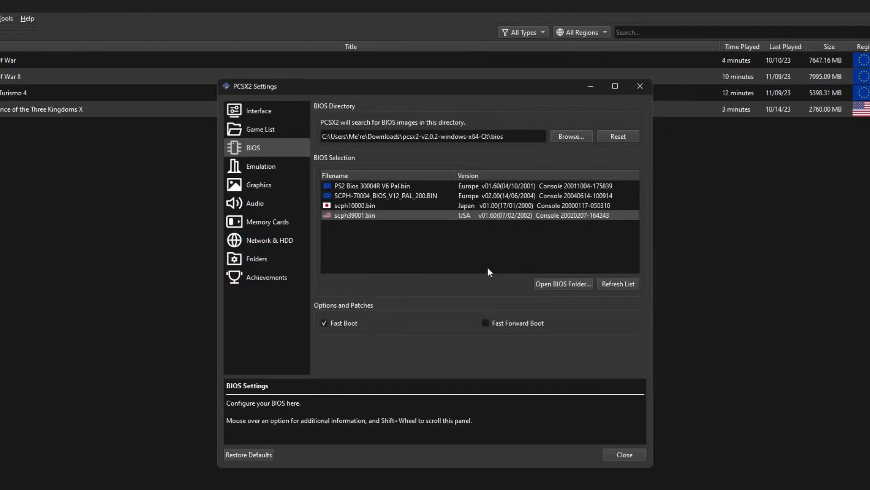
{"action": "left_click", "coordinate": [624, 454]}
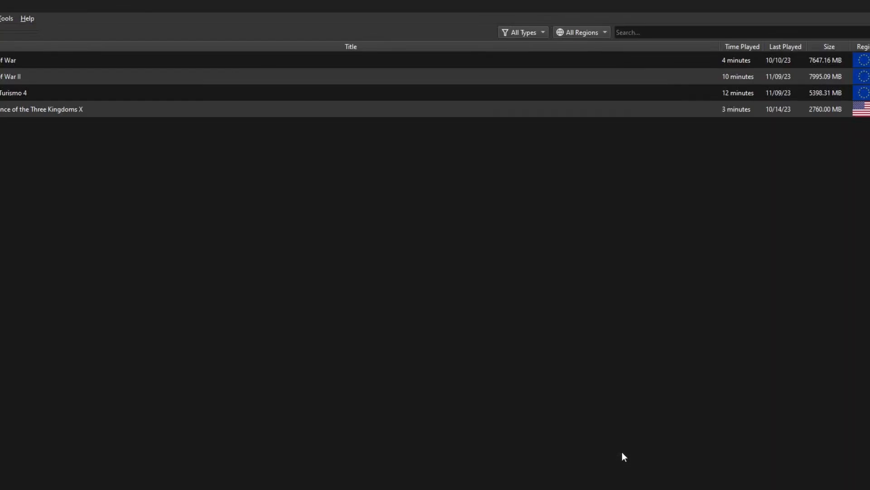
- Launch God of War II from the game list
{"action": "double_click", "coordinate": [236, 76]}
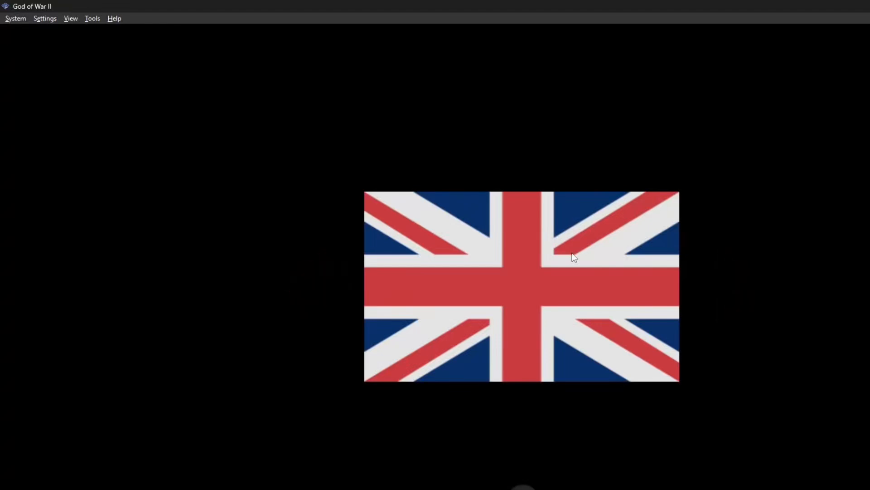
- Open the DualShock 2 bindings for Controller Port 1 and automatically map them to the keyboard
{"action": "left_click", "coordinate": [50, 19]}
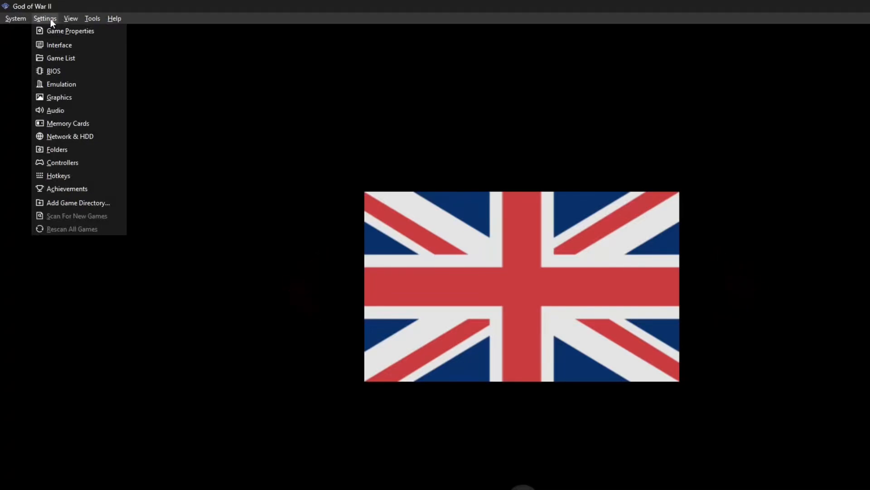
{"action": "left_click", "coordinate": [75, 163]}
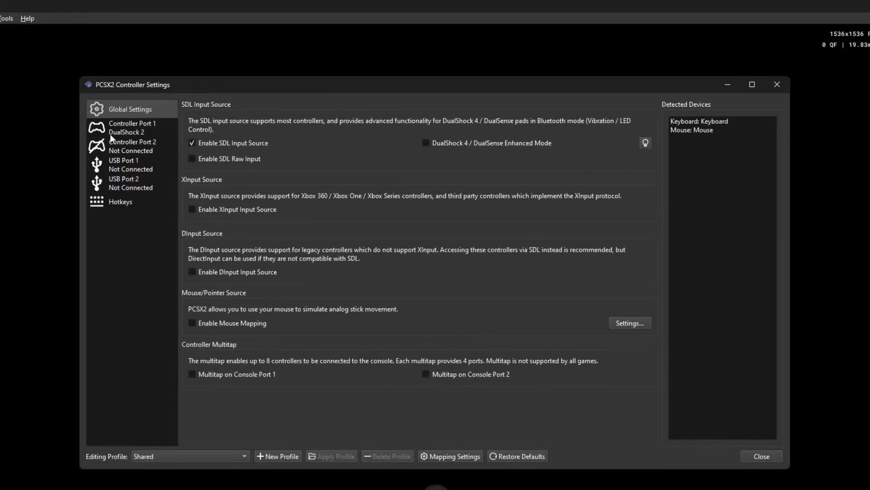
{"action": "left_click", "coordinate": [110, 134]}
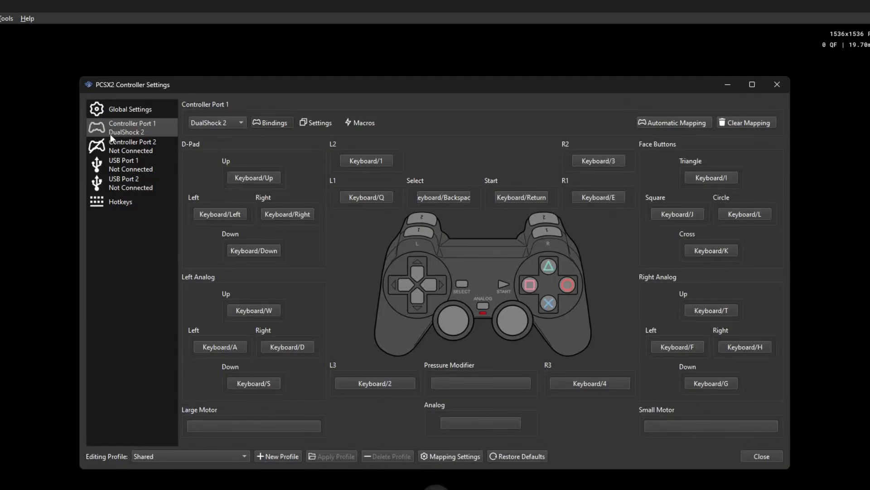
{"action": "left_click", "coordinate": [669, 219]}
{"action": "left_click", "coordinate": [675, 125]}
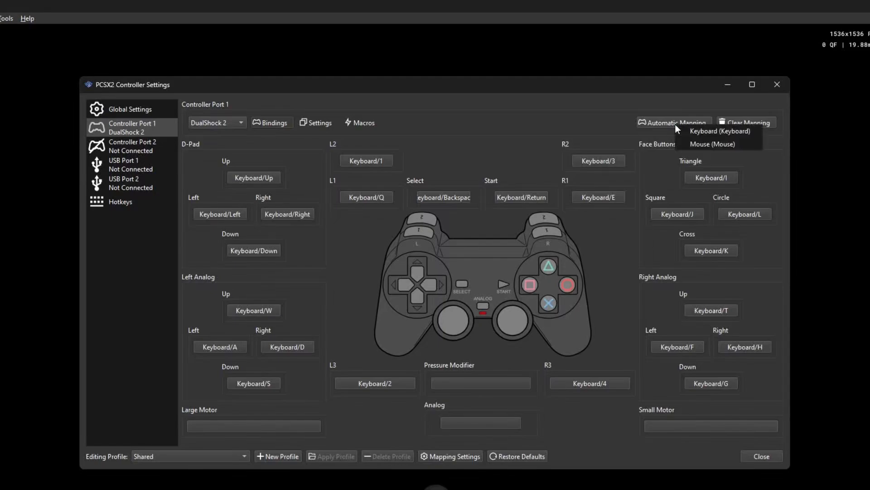
{"action": "left_click", "coordinate": [705, 131]}
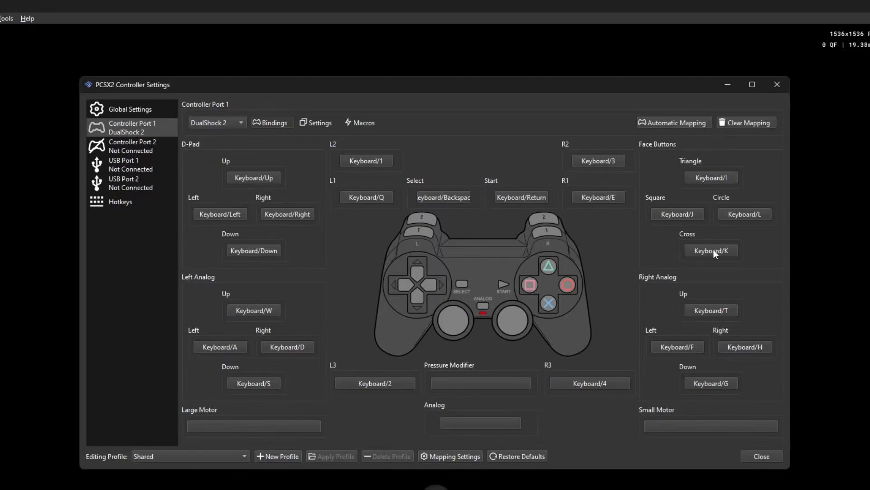
- Clear the Controller Port 1 mapping, automatically map it to the keyboard again, and leave the controller settings
{"action": "left_click", "coordinate": [747, 124]}
{"action": "left_click", "coordinate": [492, 291]}
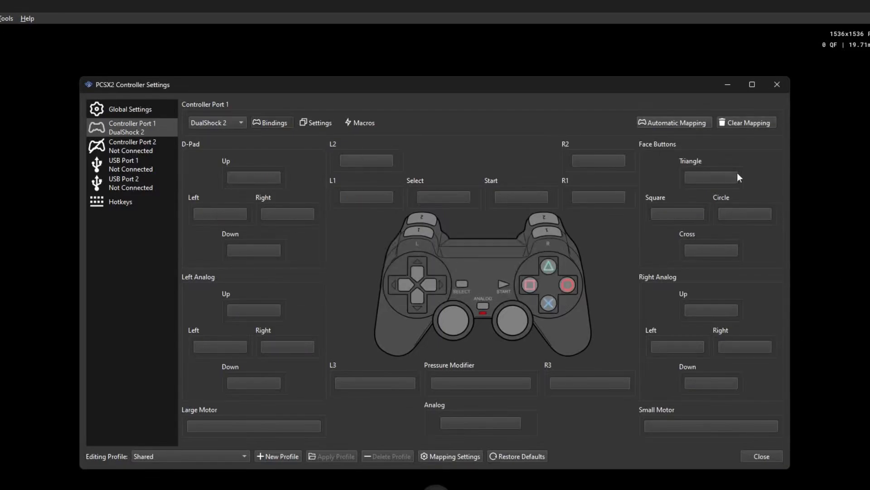
{"action": "left_click", "coordinate": [683, 121]}
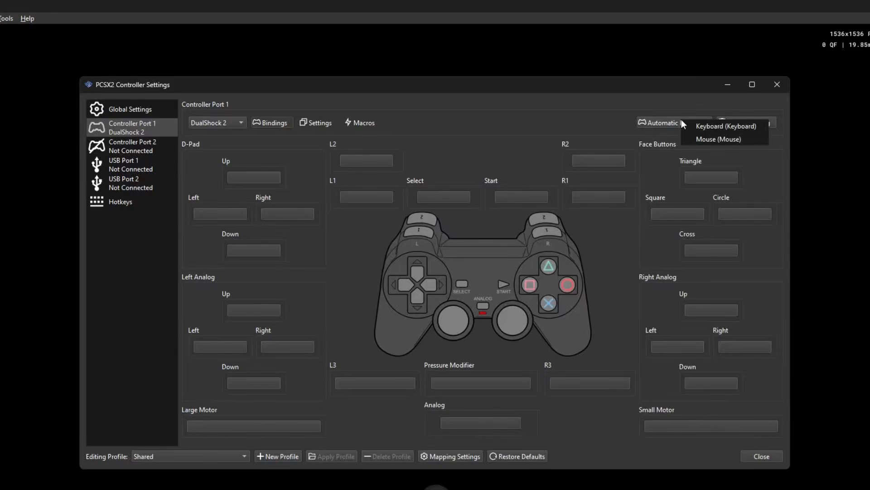
{"action": "left_click", "coordinate": [712, 129]}
{"action": "left_click", "coordinate": [683, 118]}
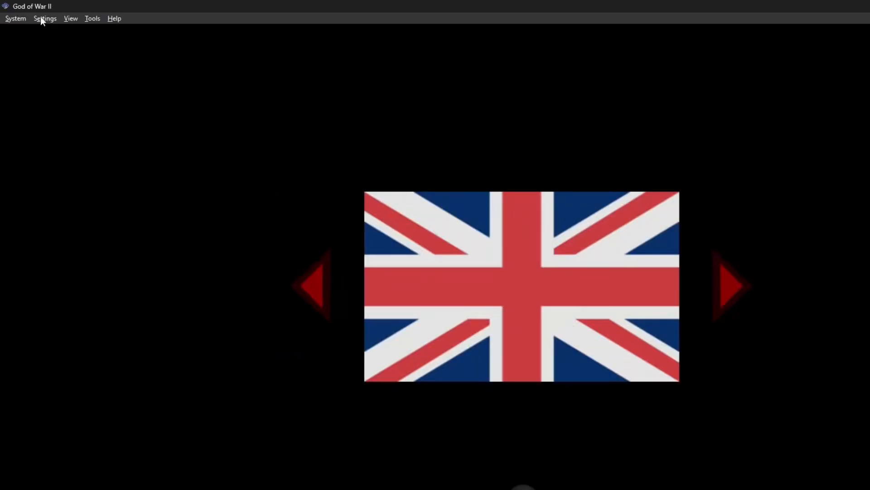
- Check the graphics card's DirectX support in GPU-Z and set the PCSX2 graphics renderer to Direct3D 12
{"action": "left_click", "coordinate": [40, 19]}
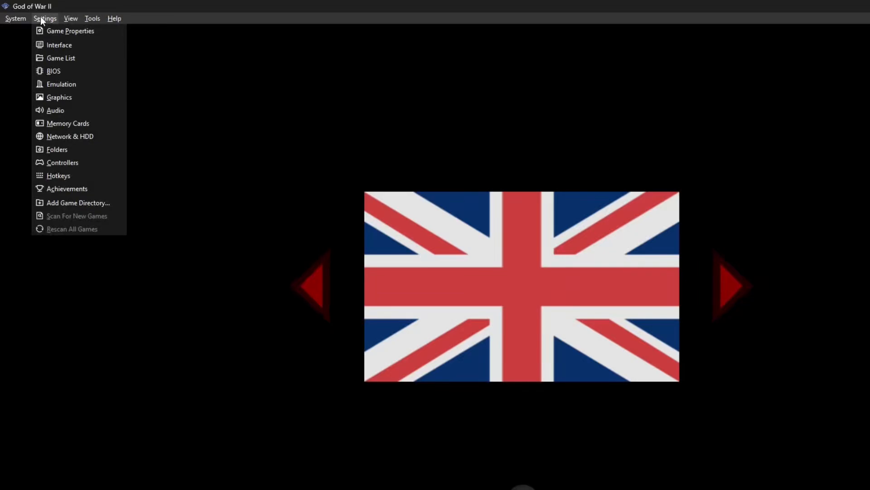
{"action": "left_click", "coordinate": [64, 96]}
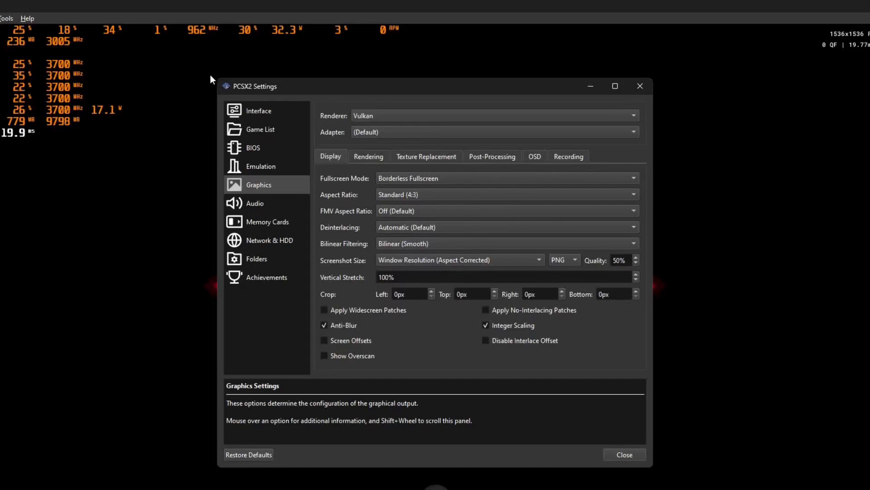
{"action": "left_click", "coordinate": [362, 115]}
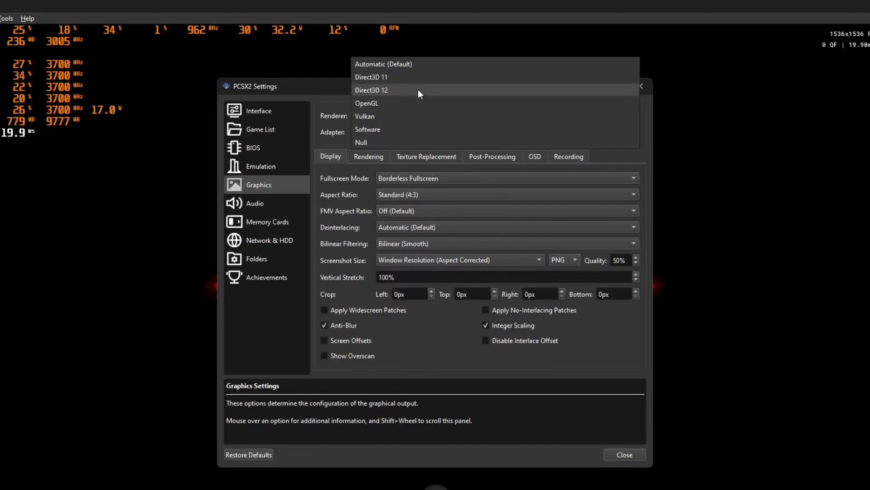
{"action": "left_click", "coordinate": [417, 118]}
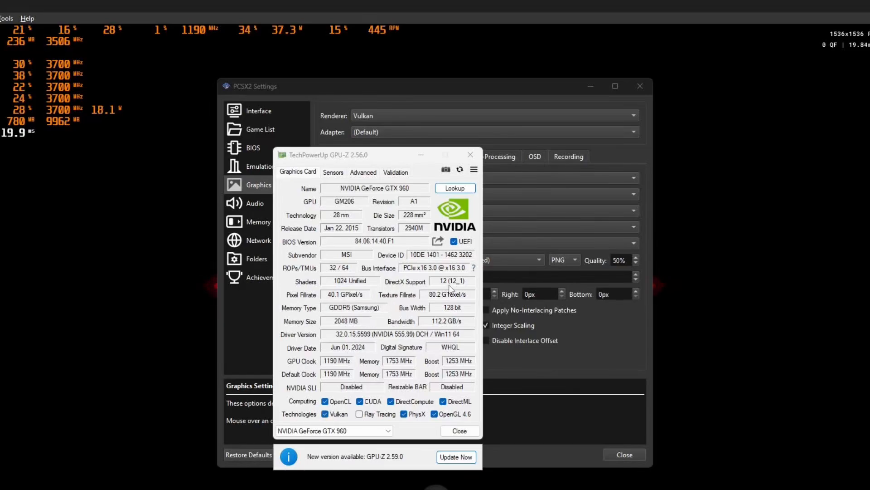
{"action": "mouse_move", "coordinate": [451, 288]}
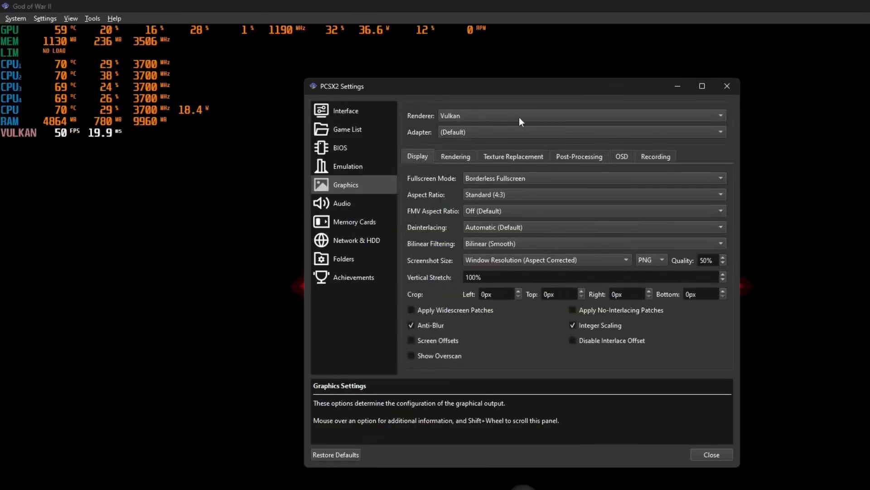
{"action": "left_click", "coordinate": [518, 117]}
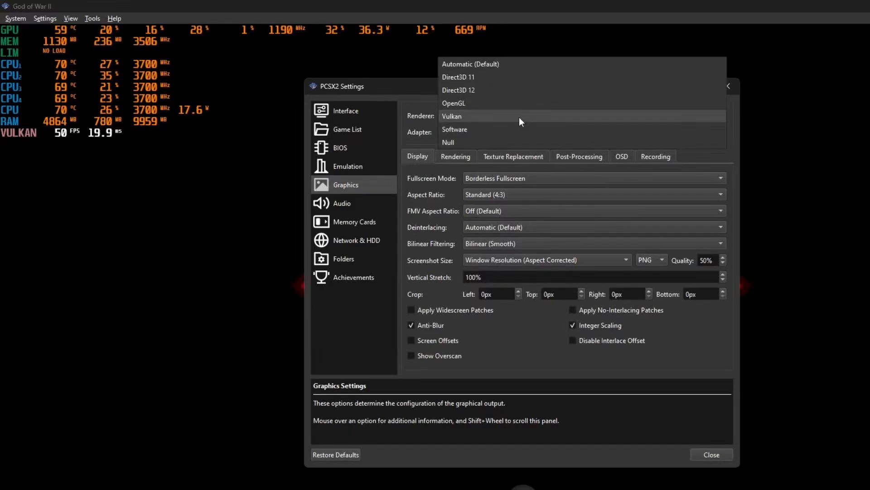
{"action": "left_click", "coordinate": [518, 91]}
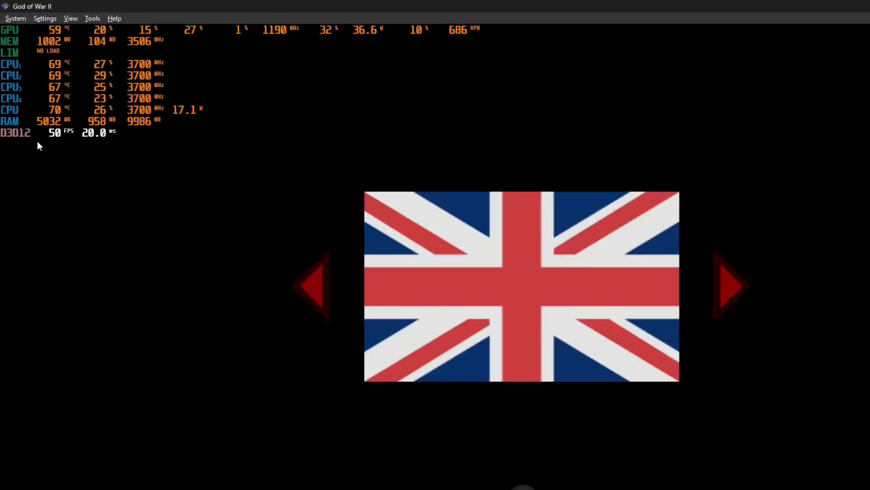
- Reopen the graphics settings and switch the renderer back to Vulkan
{"action": "left_click", "coordinate": [49, 18]}
{"action": "left_click", "coordinate": [64, 103]}
{"action": "left_click", "coordinate": [449, 116]}
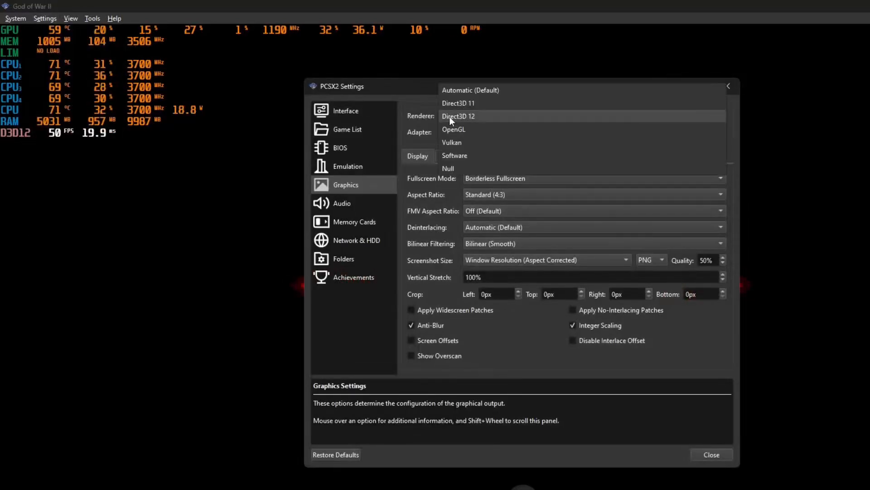
{"action": "left_click", "coordinate": [474, 142]}
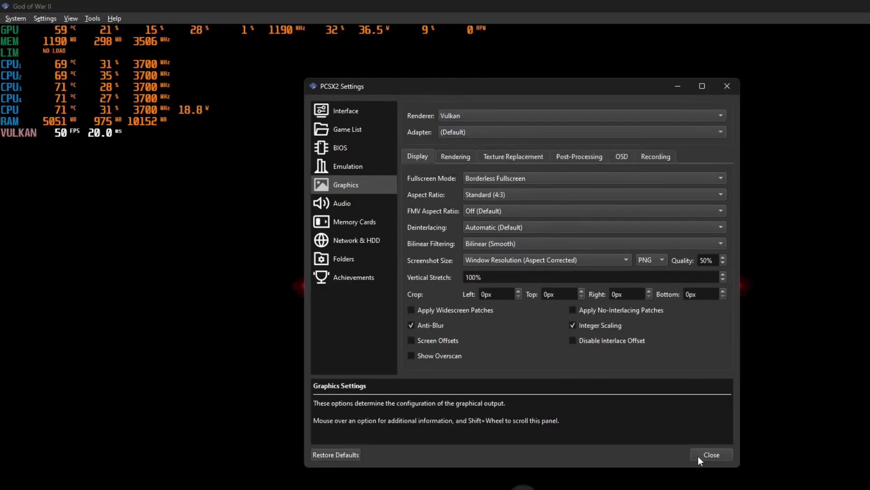
- Set the graphics renderer to Direct3D 12 and close the settings
{"action": "left_click", "coordinate": [494, 116]}
{"action": "left_click", "coordinate": [493, 94]}
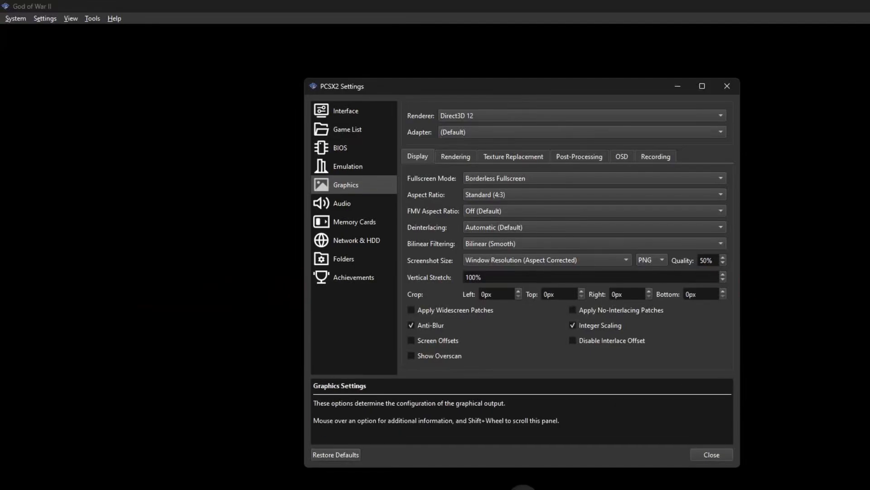
{"action": "key", "text": "Escape"}
- Create a 64 MB memory card named 64mb in the memory card settings, keeping NTFS compression enabled
{"action": "left_click", "coordinate": [44, 18]}
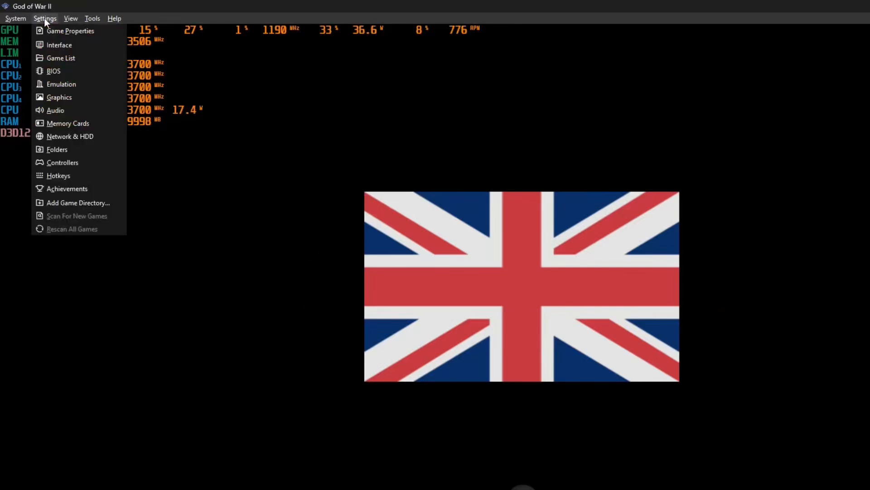
{"action": "left_click", "coordinate": [68, 119]}
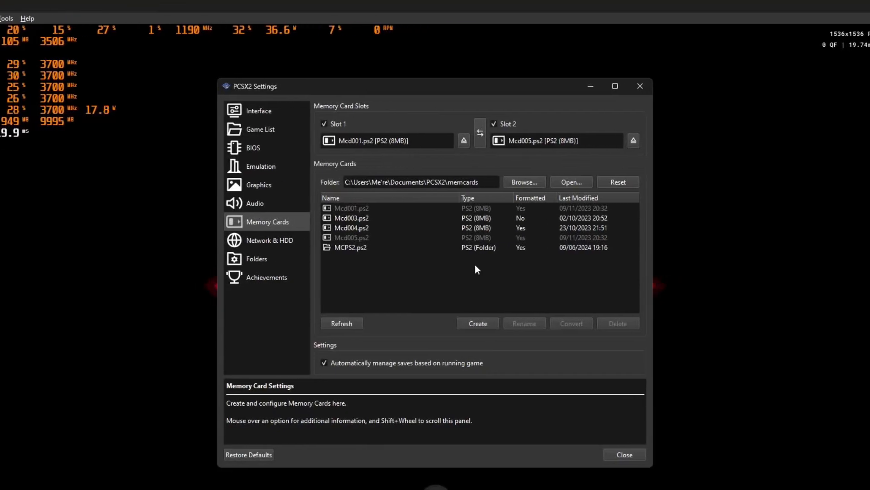
{"action": "left_click", "coordinate": [478, 323]}
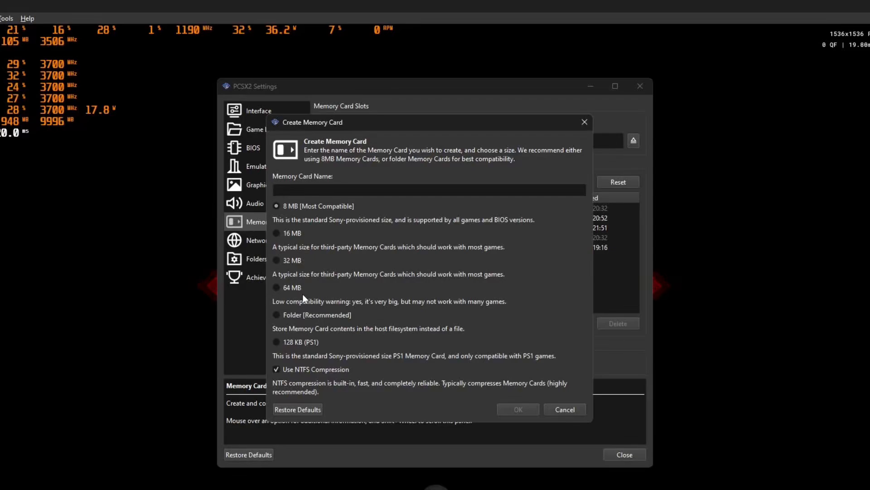
{"action": "left_click", "coordinate": [306, 317]}
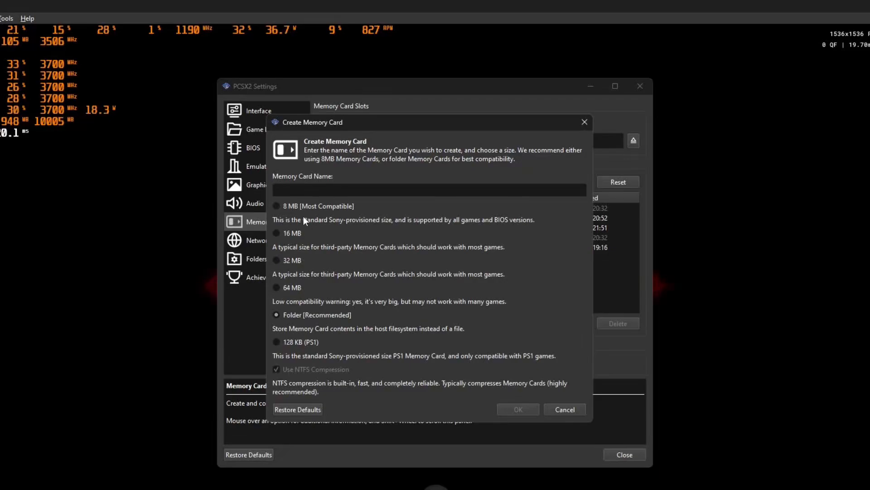
{"action": "left_click", "coordinate": [293, 207]}
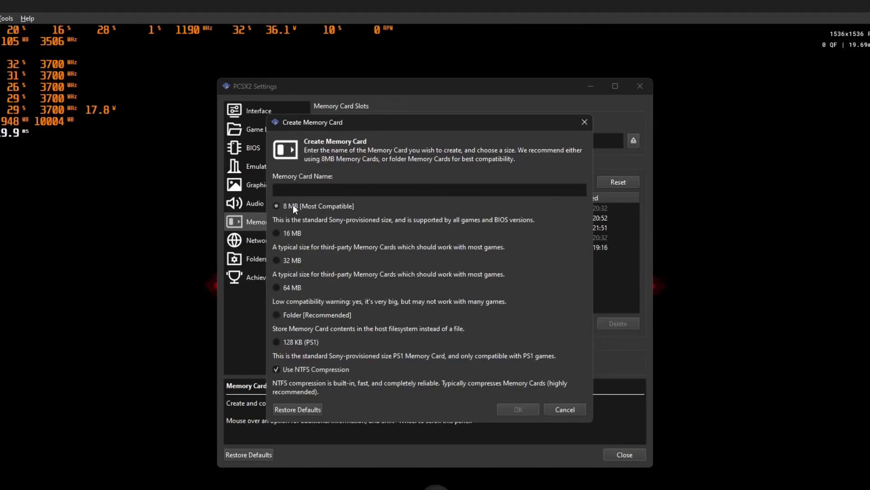
{"action": "left_click", "coordinate": [275, 287]}
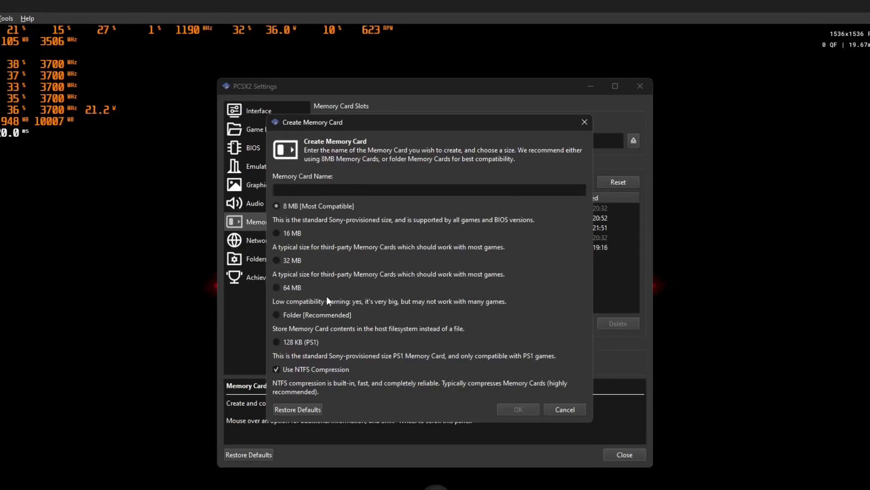
{"action": "left_click", "coordinate": [291, 288]}
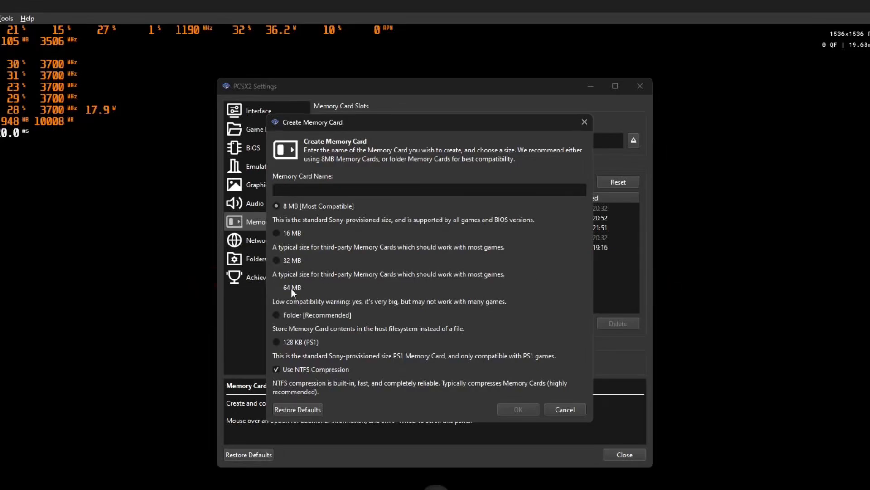
{"action": "left_click", "coordinate": [304, 190]}
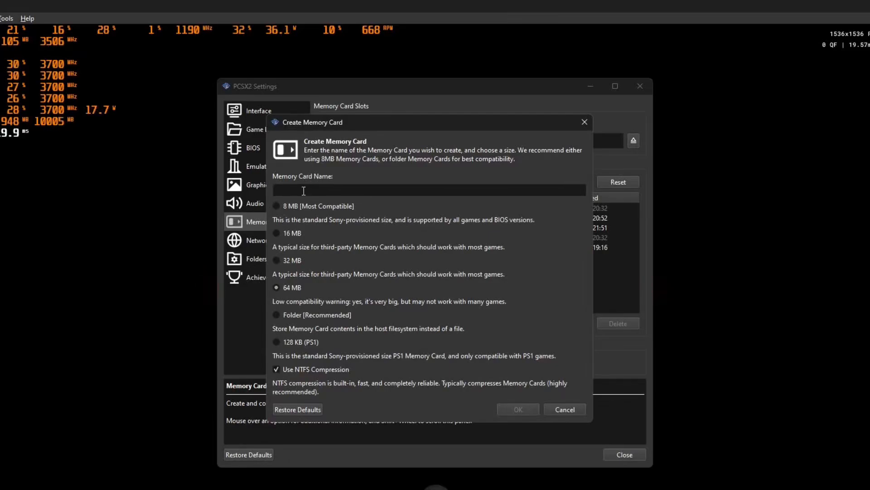
{"action": "type", "text": "64mb"}
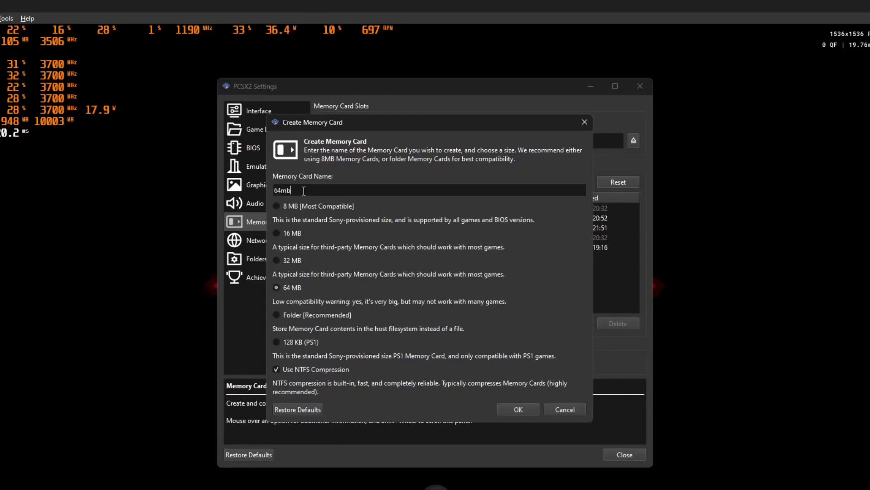
{"action": "left_click", "coordinate": [528, 411]}
{"action": "left_click", "coordinate": [475, 289]}
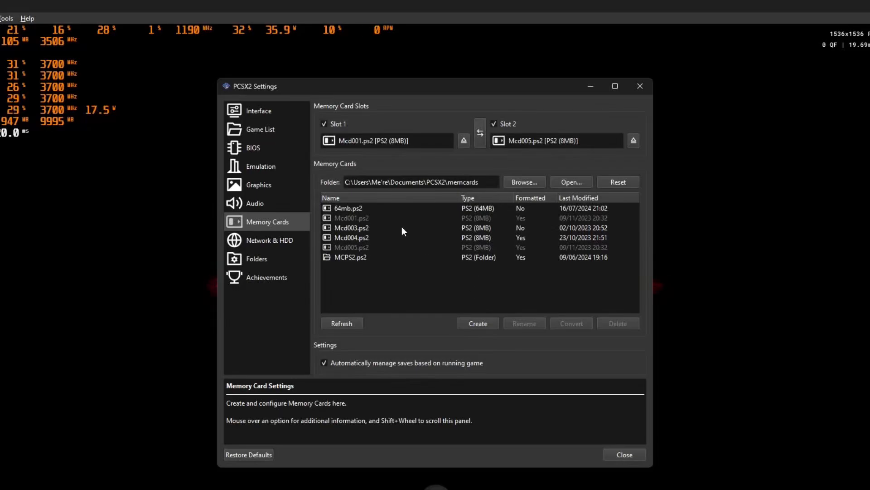
- Eject Mcd001.ps2 from Slot 1, insert 64mb.ps2 there instead, and close the settings
{"action": "left_click", "coordinate": [464, 141]}
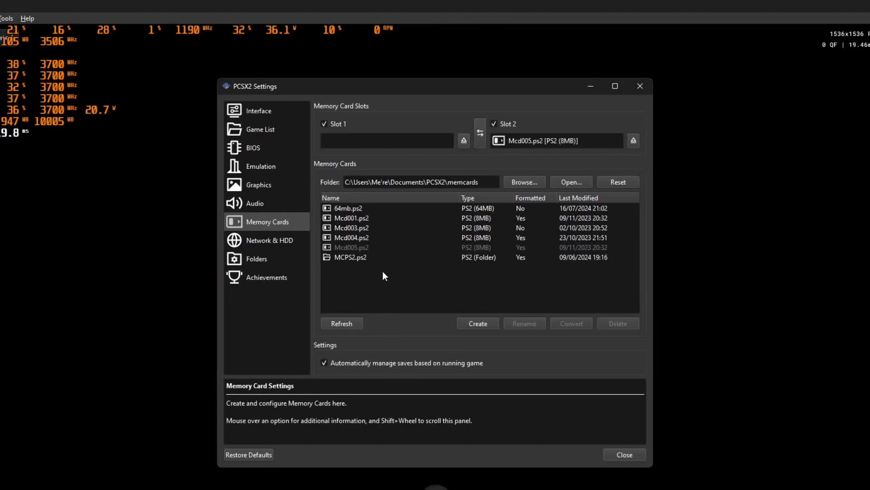
{"action": "left_click_drag", "start_coordinate": [349, 211], "coordinate": [433, 138]}
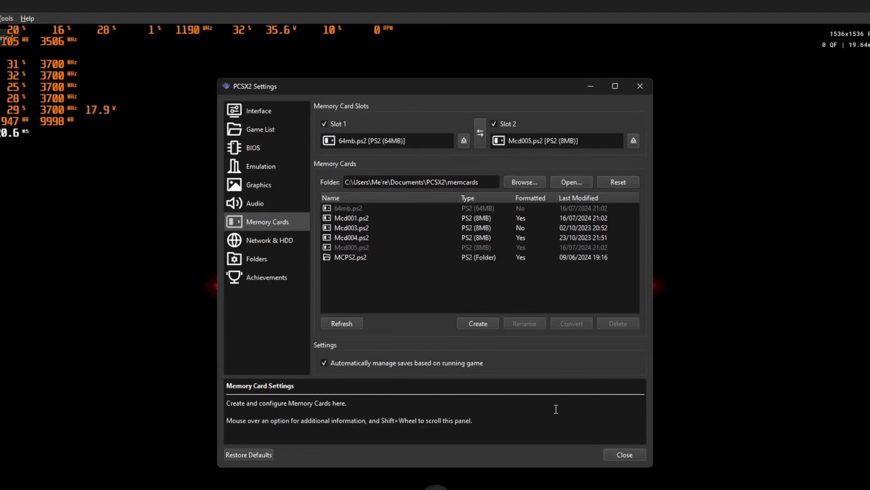
{"action": "left_click", "coordinate": [624, 455]}
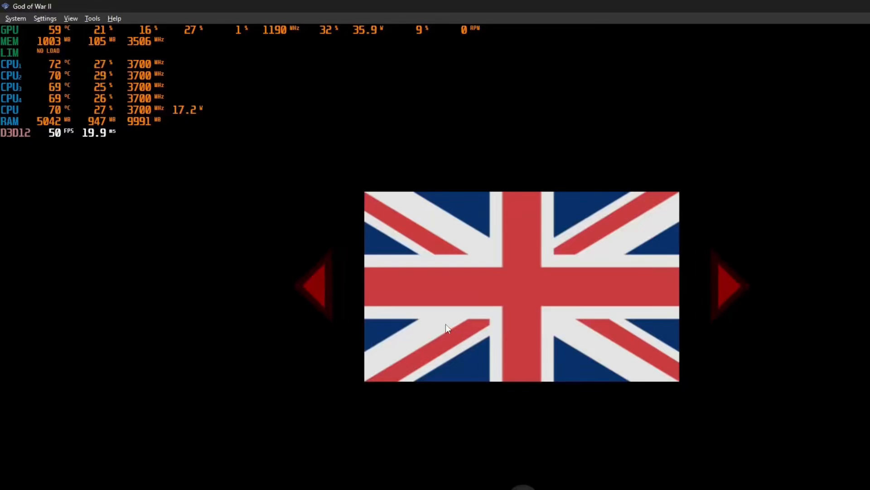
- Shut down the running God of War II virtual machine without saving a resume state
{"action": "left_click", "coordinate": [23, 18]}
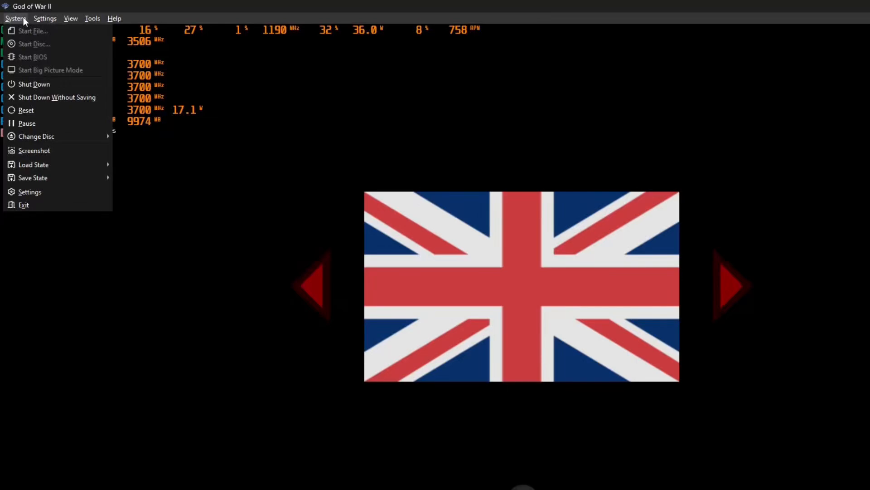
{"action": "left_click", "coordinate": [83, 89]}
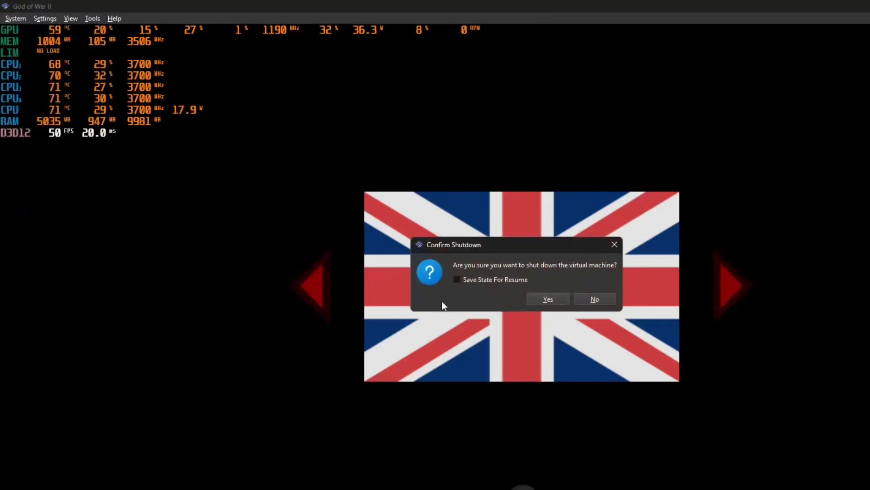
{"action": "left_click", "coordinate": [548, 300]}
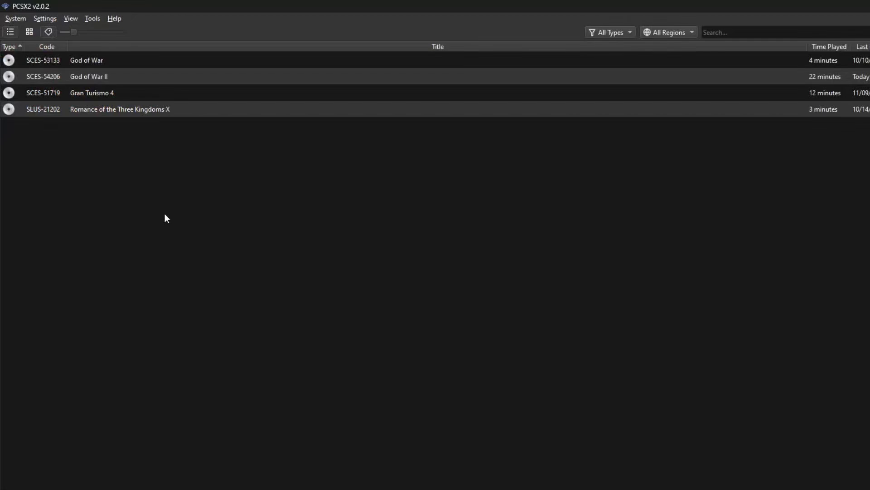
- Start the PS2 BIOS, open the memory card in slot 1, and format it
{"action": "left_click", "coordinate": [16, 19]}
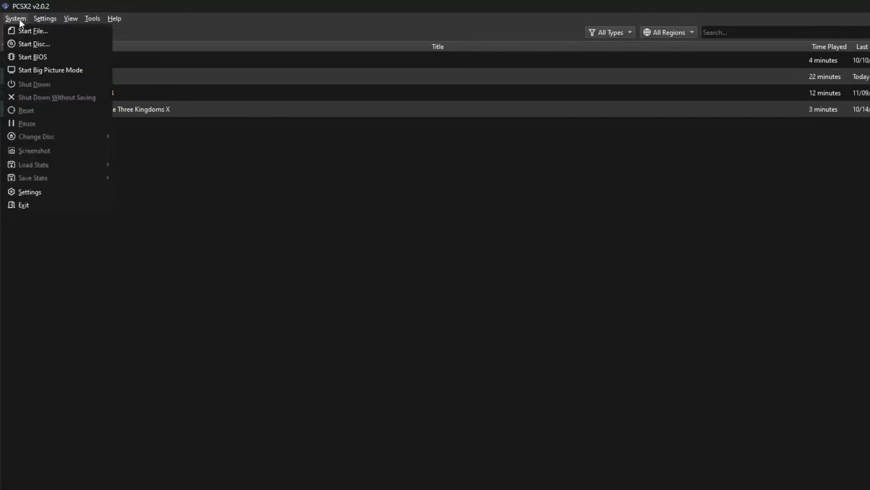
{"action": "left_click", "coordinate": [29, 59]}
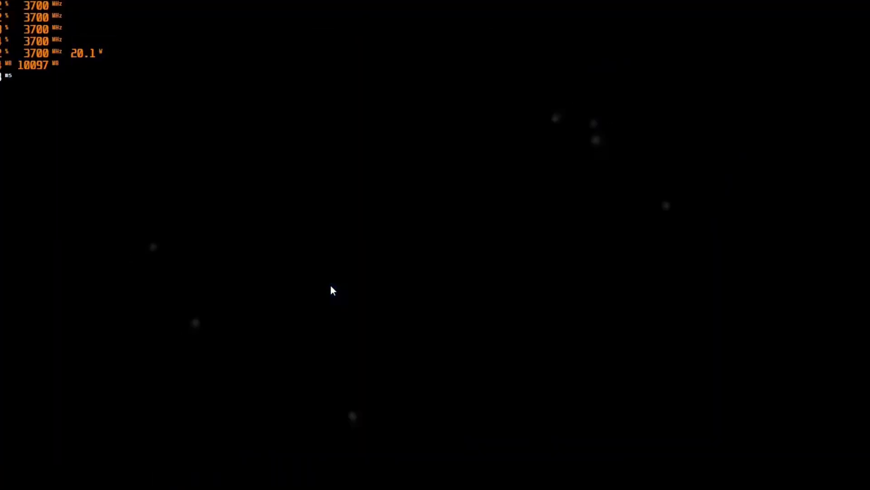
{"action": "key", "text": "k"}
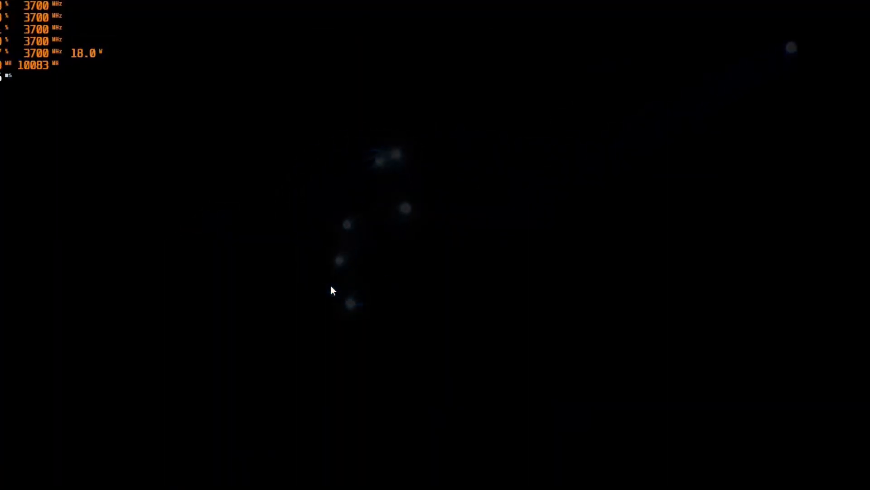
{"action": "key", "text": "k"}
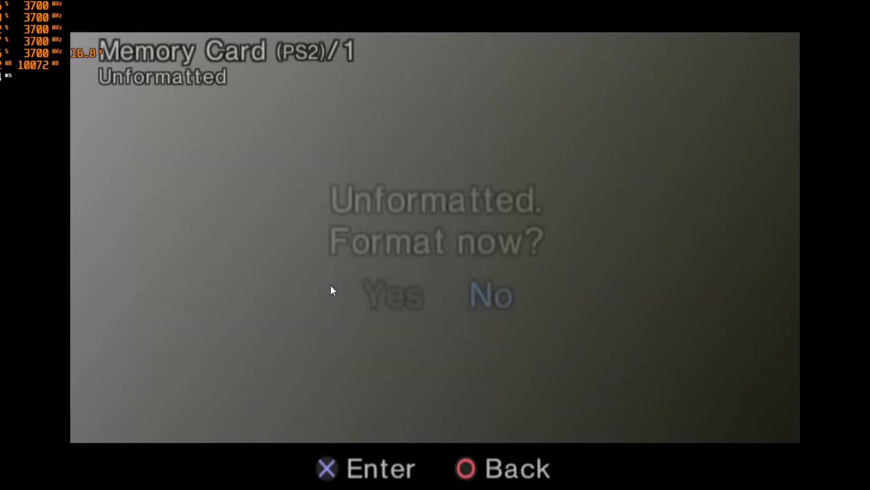
{"action": "key", "text": "a"}
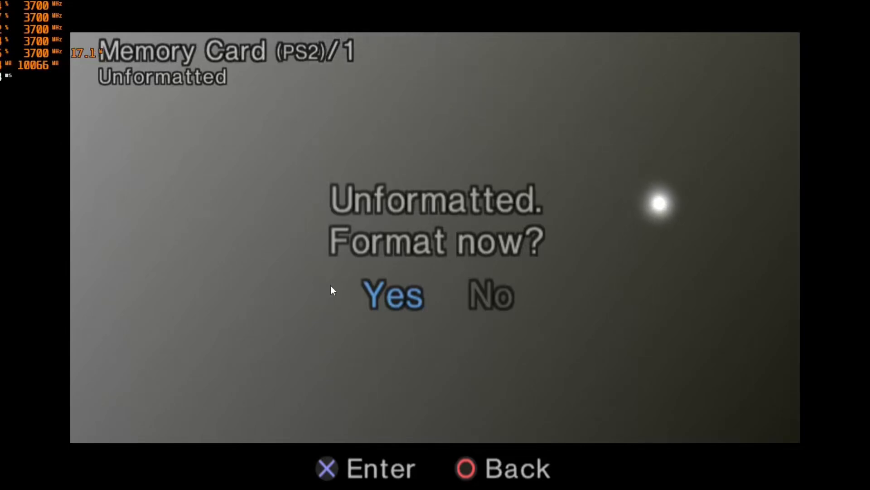
{"action": "key", "text": "k"}
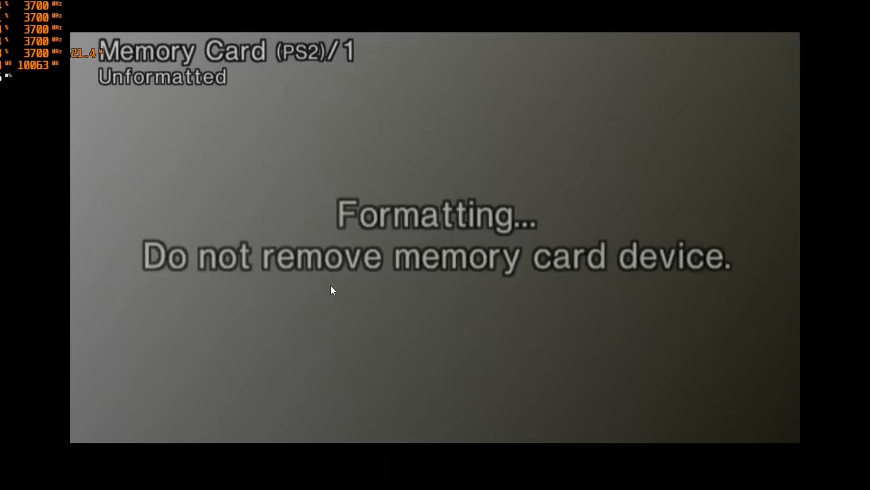